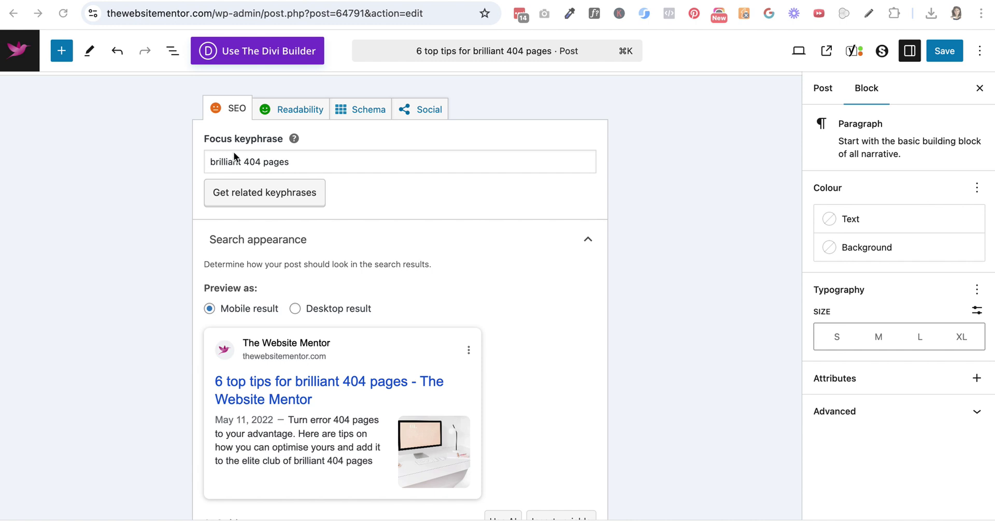
Review the post's focus keyphrase, search preview, SEO title, slug and meta description in Yoast SEO, and save the post
{"action": "scroll", "coordinate": [232, 325], "scroll_direction": "down", "scroll_amount": 5}
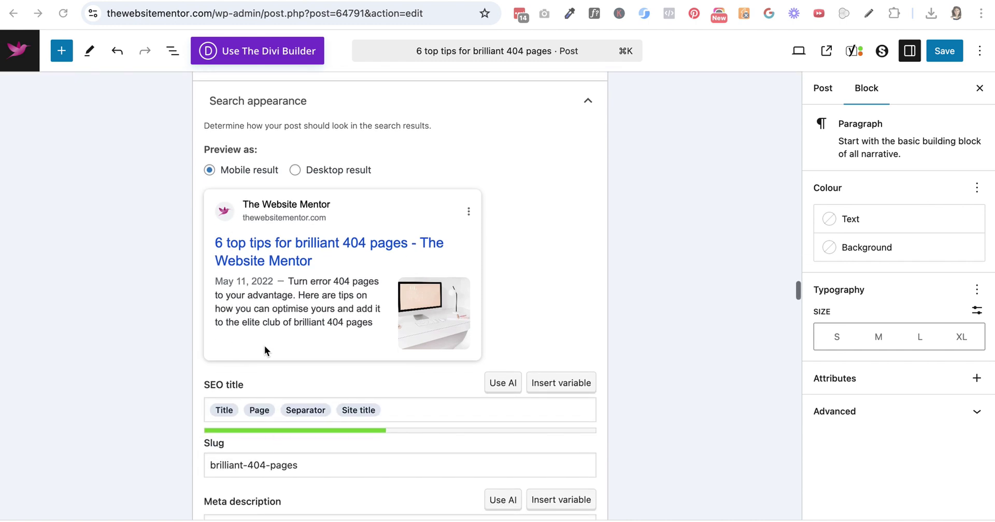
{"action": "scroll", "coordinate": [261, 440], "scroll_direction": "down", "scroll_amount": 2}
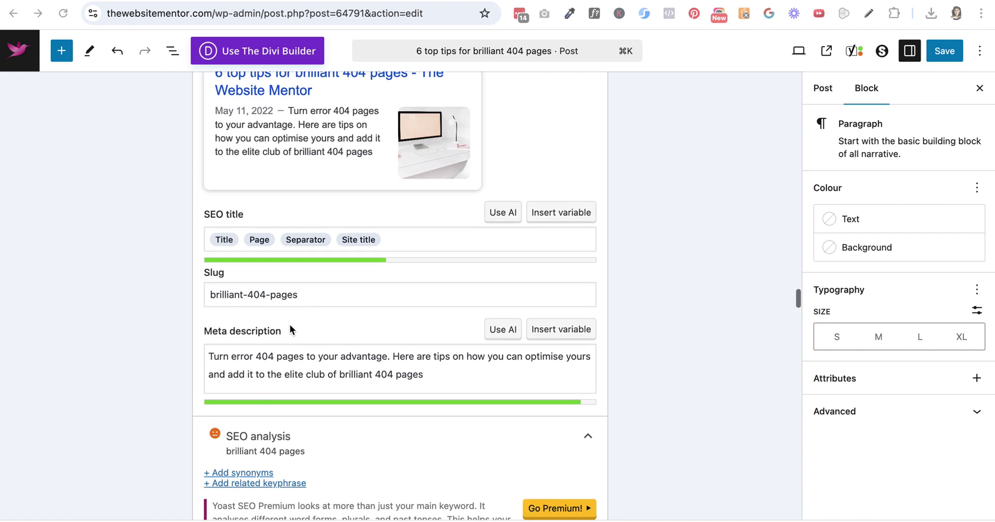
{"action": "scroll", "coordinate": [268, 360], "scroll_direction": "up", "scroll_amount": 8}
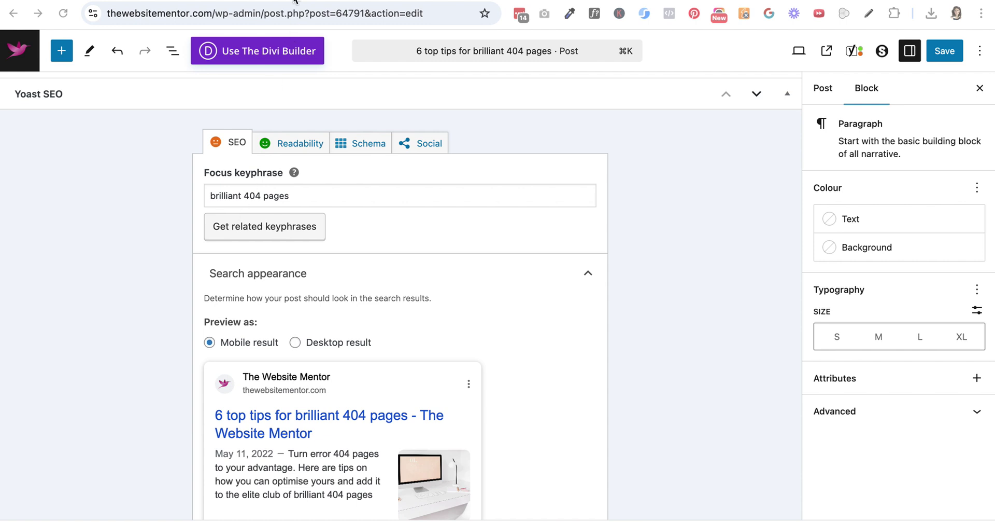
{"action": "key", "text": "super+s"}
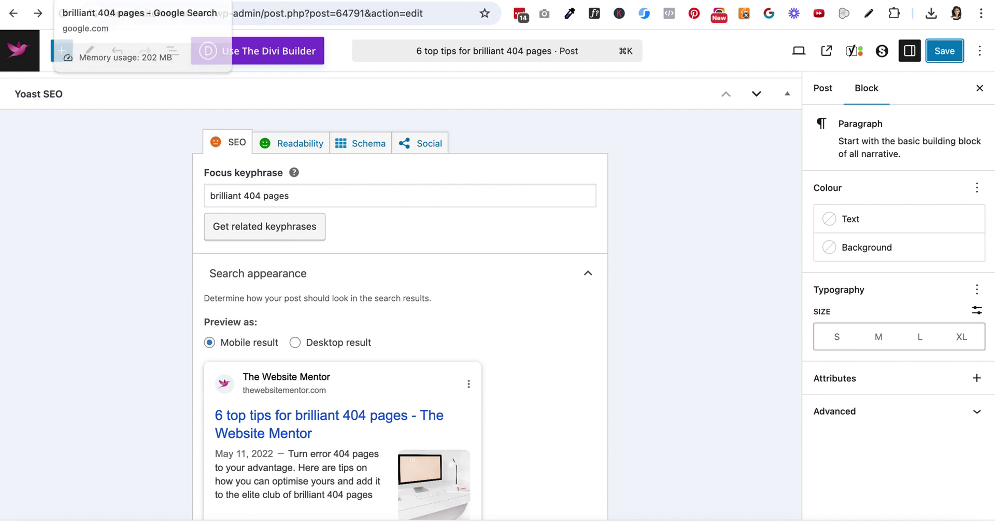
{"action": "scroll", "coordinate": [354, 325], "scroll_direction": "down", "scroll_amount": 5}
{"action": "scroll", "coordinate": [357, 356], "scroll_direction": "down", "scroll_amount": 2}
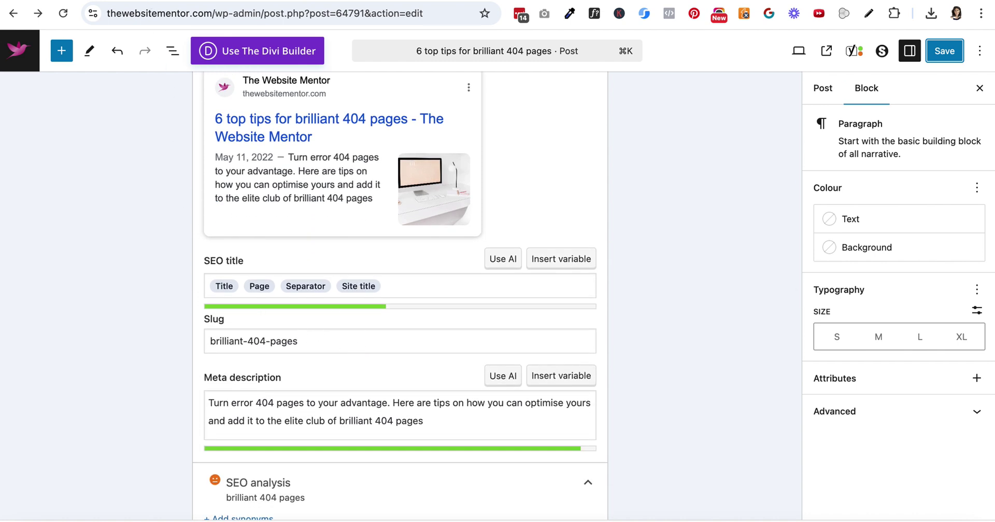
Switch to the Google results for "brilliant 404 pages" and examine the description text shown for The Website Mentor's post
{"action": "key", "text": "ctrl+Tab"}
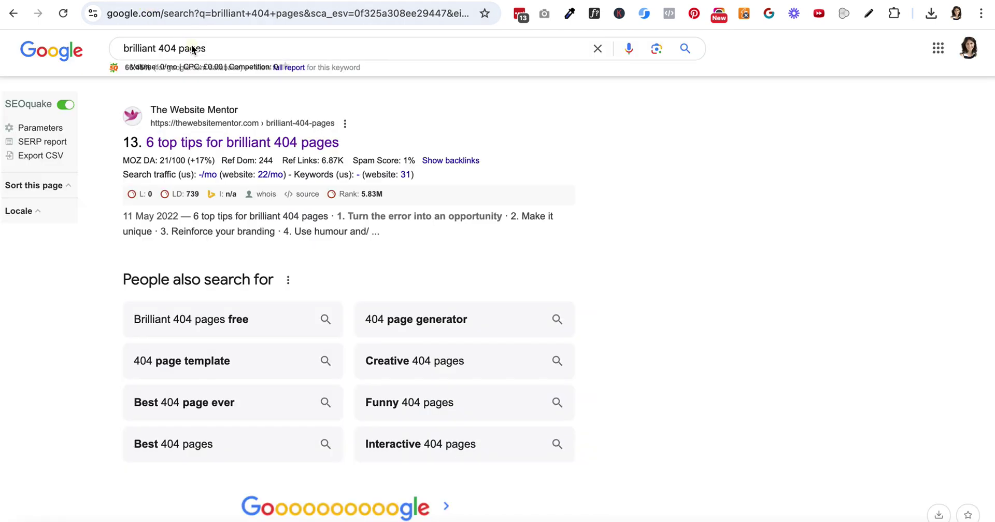
{"action": "mouse_move", "coordinate": [227, 185]}
{"action": "left_click_drag", "start_coordinate": [193, 216], "coordinate": [368, 237]}
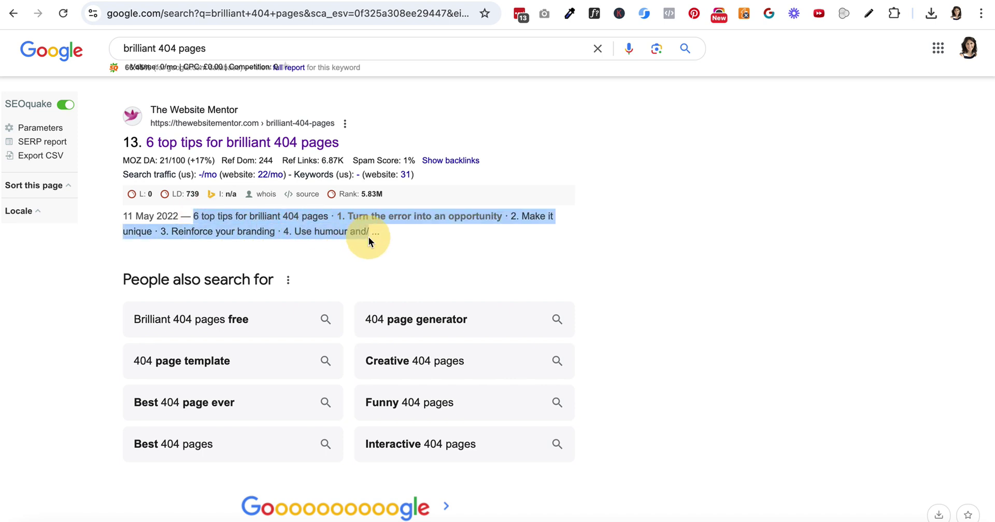
{"action": "left_click", "coordinate": [406, 231]}
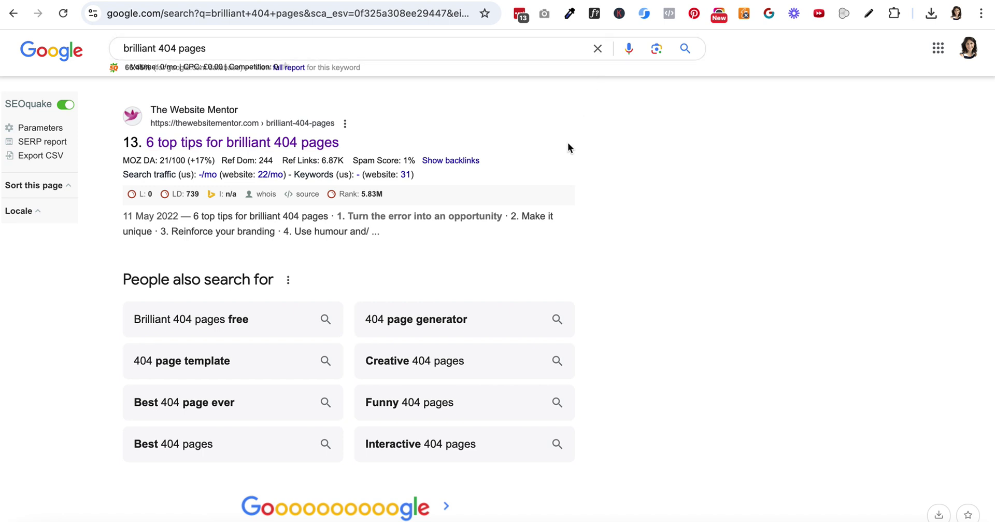
Return to the post editor and read through the 404 pages article, from its introduction to the closing sections
{"action": "left_click", "coordinate": [344, 1]}
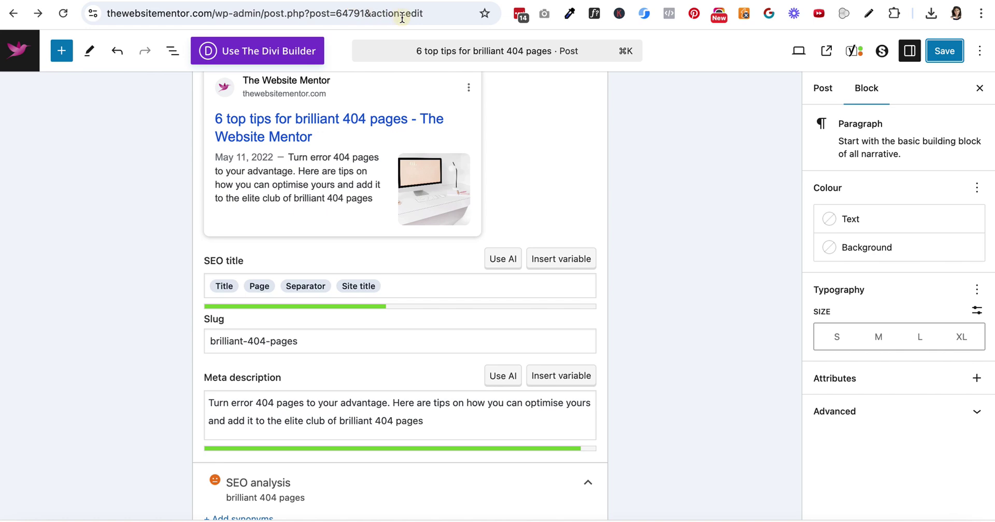
{"action": "scroll", "coordinate": [319, 177], "scroll_direction": "up", "scroll_amount": 15}
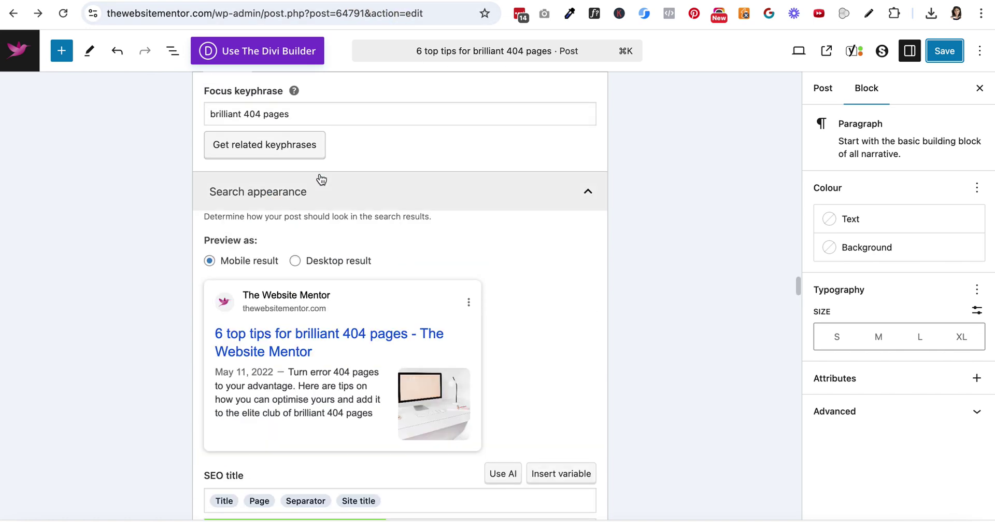
{"action": "scroll", "coordinate": [320, 179], "scroll_direction": "up", "scroll_amount": 20}
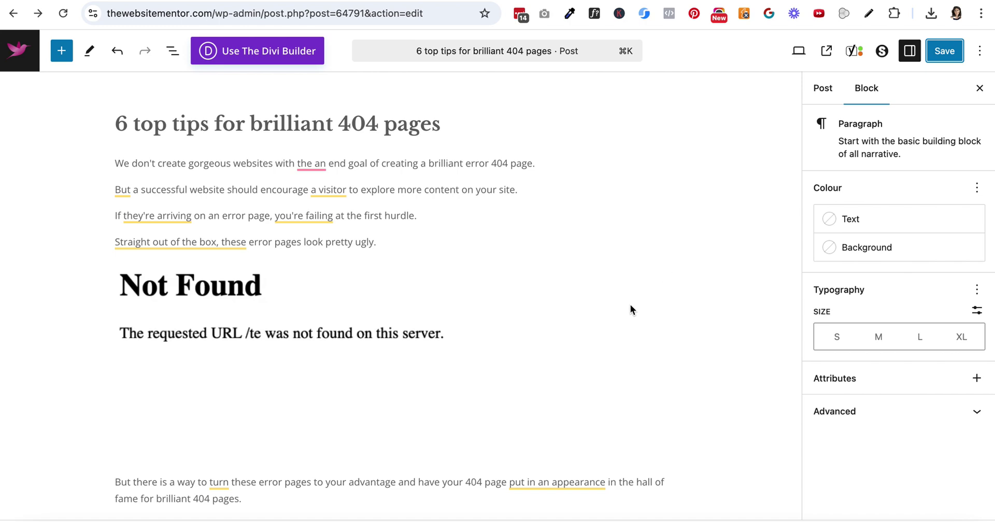
{"action": "scroll", "coordinate": [607, 316], "scroll_direction": "down", "scroll_amount": 15}
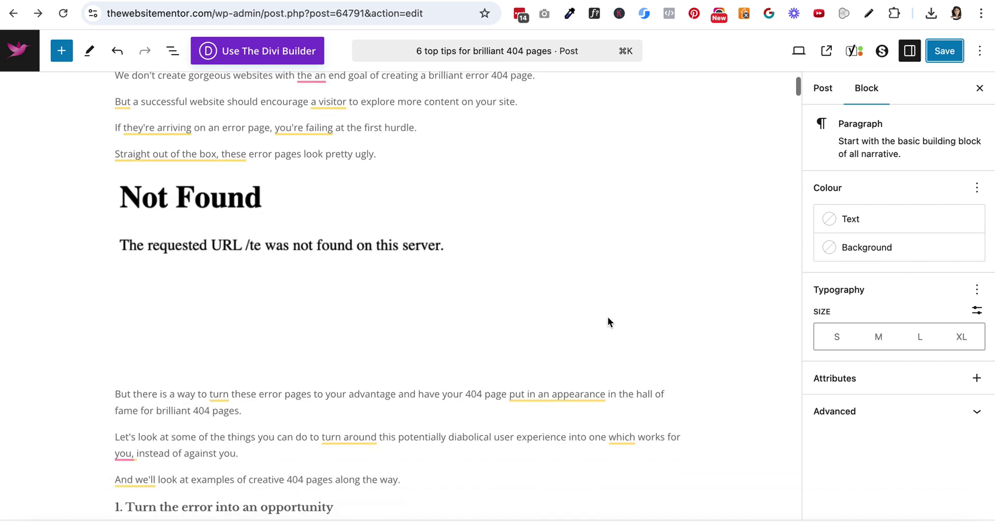
{"action": "scroll", "coordinate": [607, 321], "scroll_direction": "down", "scroll_amount": 20}
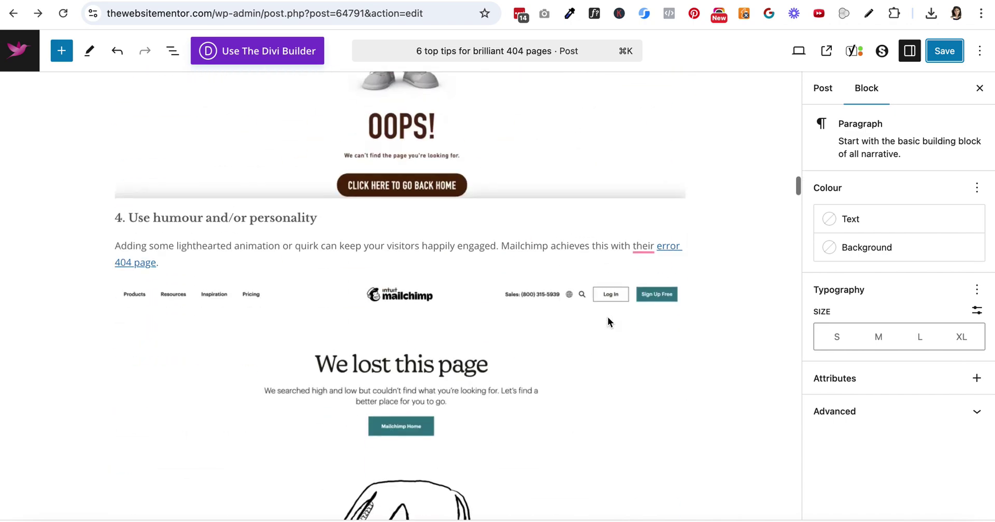
{"action": "scroll", "coordinate": [609, 322], "scroll_direction": "down", "scroll_amount": 20}
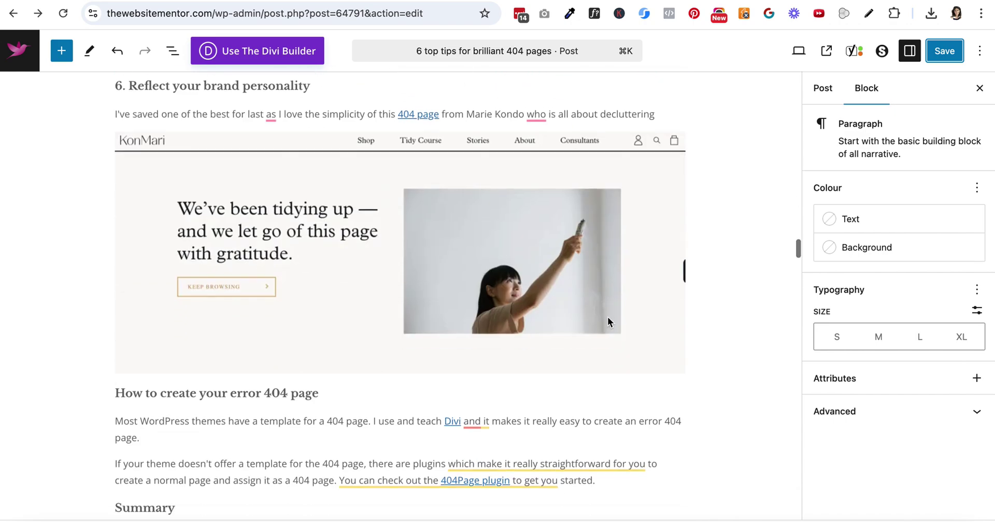
{"action": "scroll", "coordinate": [608, 321], "scroll_direction": "down", "scroll_amount": 8}
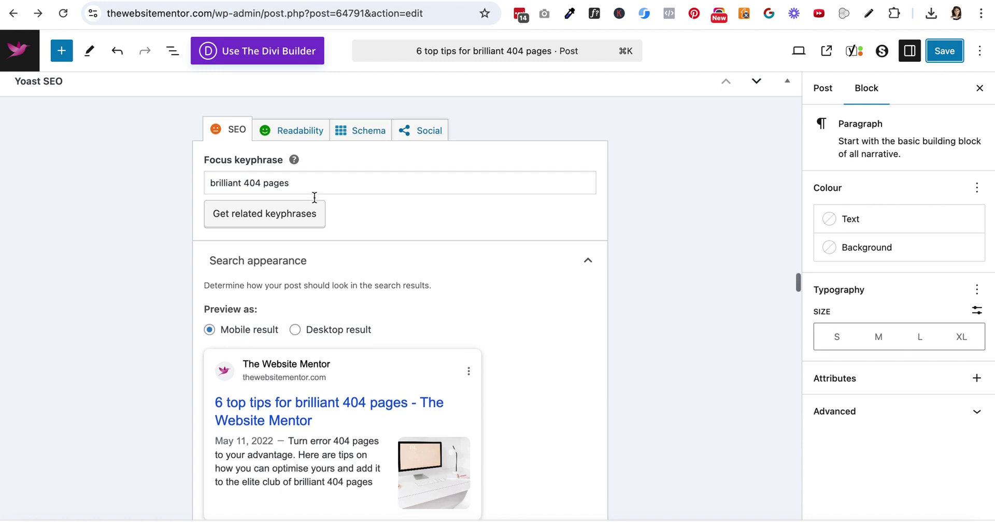
Switch the Yoast search appearance preview to the desktop result and inspect the variables in the SEO title
{"action": "scroll", "coordinate": [315, 198], "scroll_direction": "down", "scroll_amount": 4}
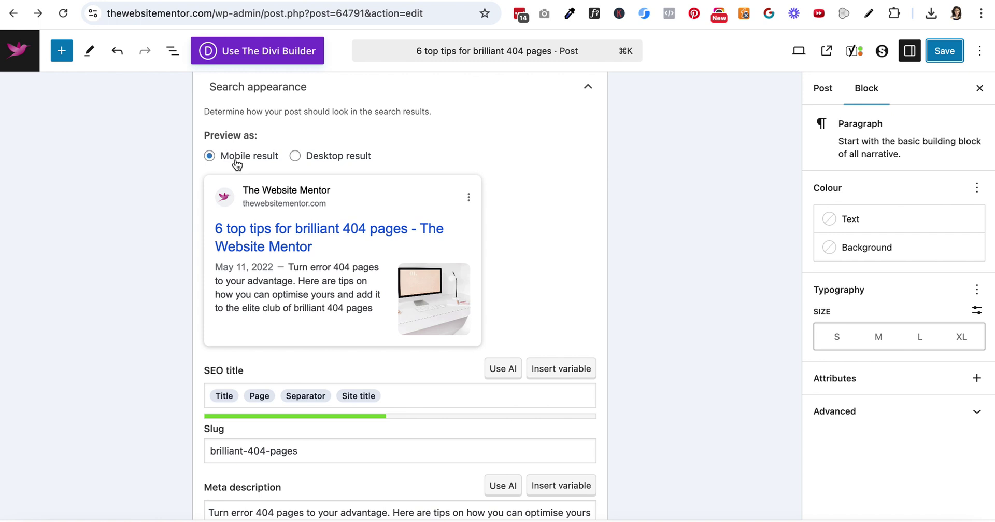
{"action": "left_click", "coordinate": [295, 157]}
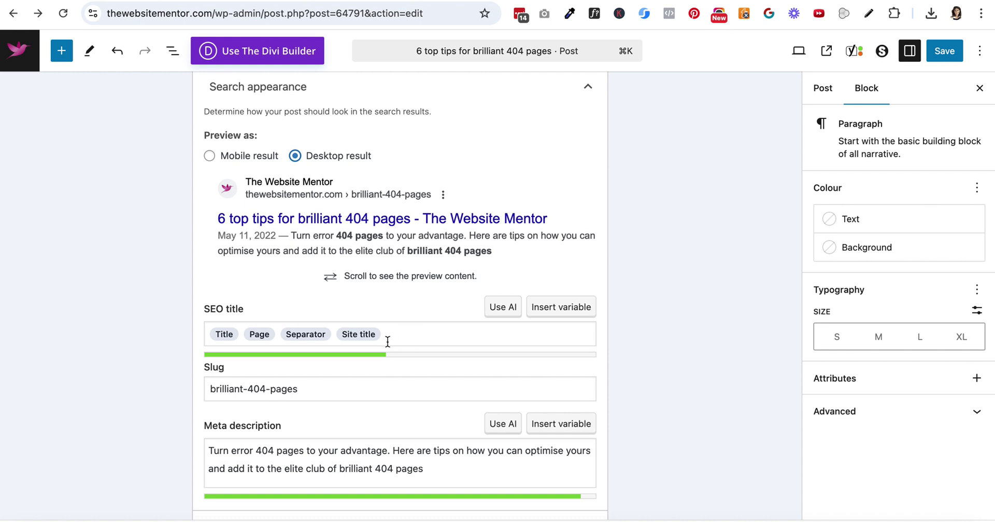
{"action": "left_click_drag", "start_coordinate": [407, 335], "coordinate": [260, 329]}
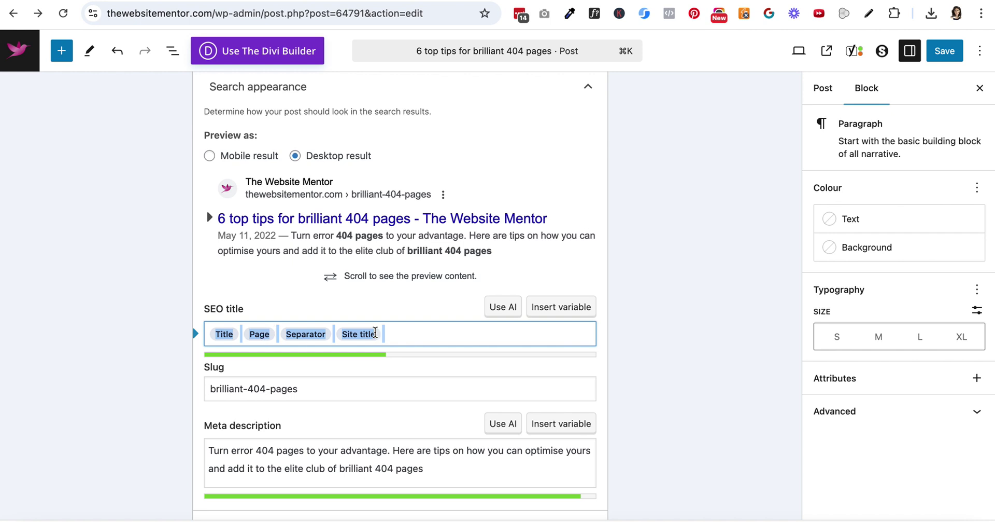
{"action": "left_click", "coordinate": [406, 334]}
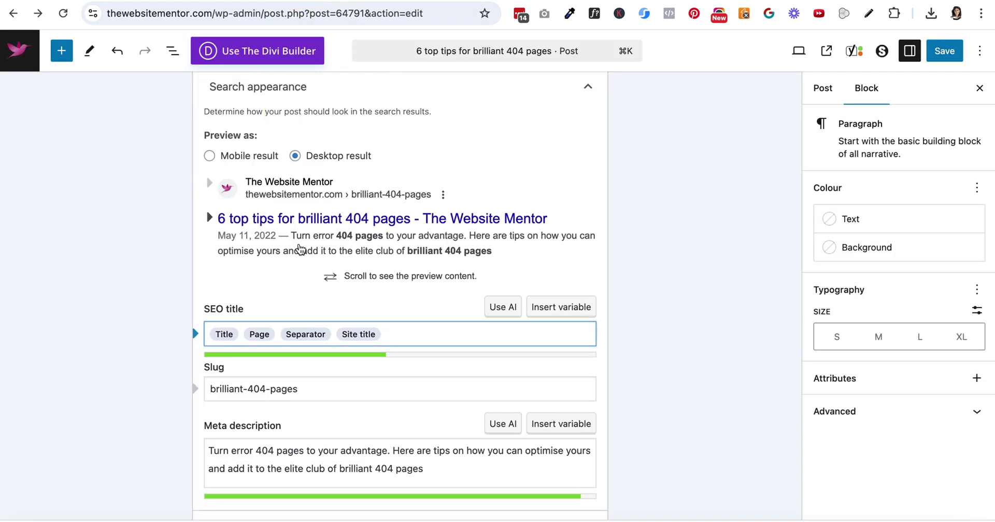
Compare the post's Yoast search preview, slug and meta description with its listing in the Google results
{"action": "scroll", "coordinate": [340, 269], "scroll_direction": "down", "scroll_amount": 3}
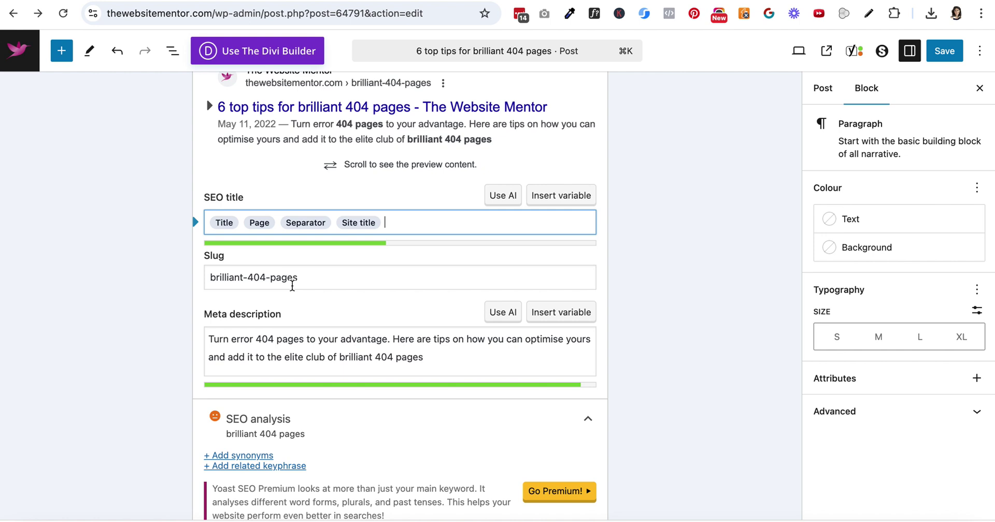
{"action": "scroll", "coordinate": [282, 222], "scroll_direction": "up", "scroll_amount": 5}
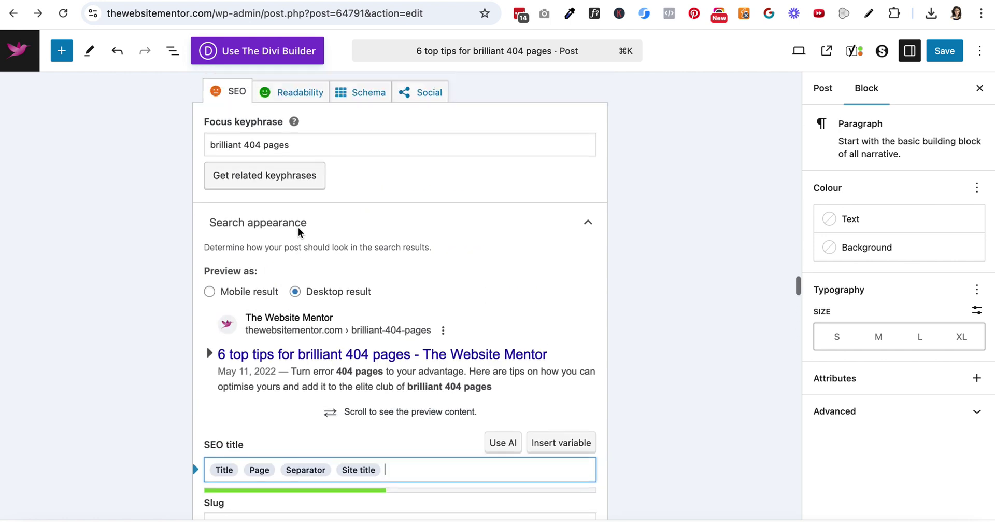
{"action": "scroll", "coordinate": [284, 280], "scroll_direction": "down", "scroll_amount": 1}
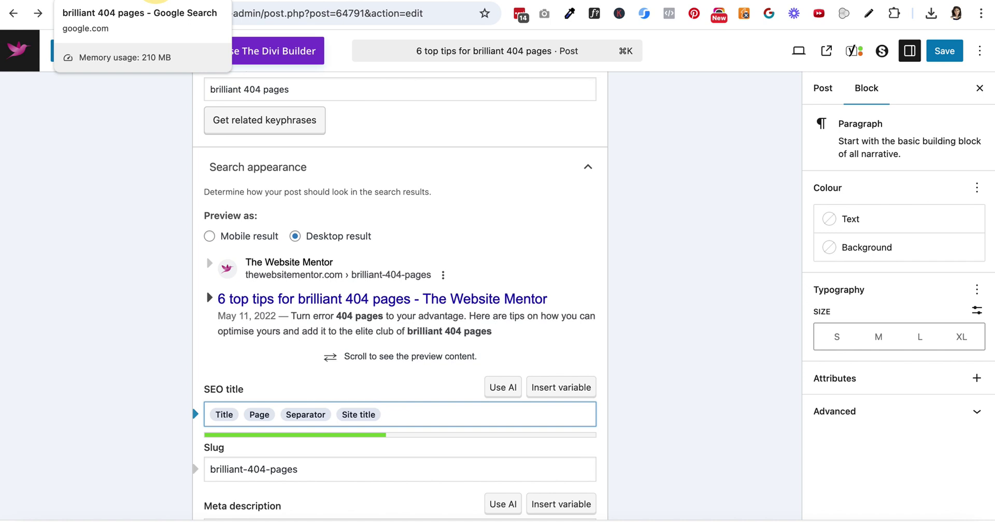
{"action": "left_click", "coordinate": [104, 0]}
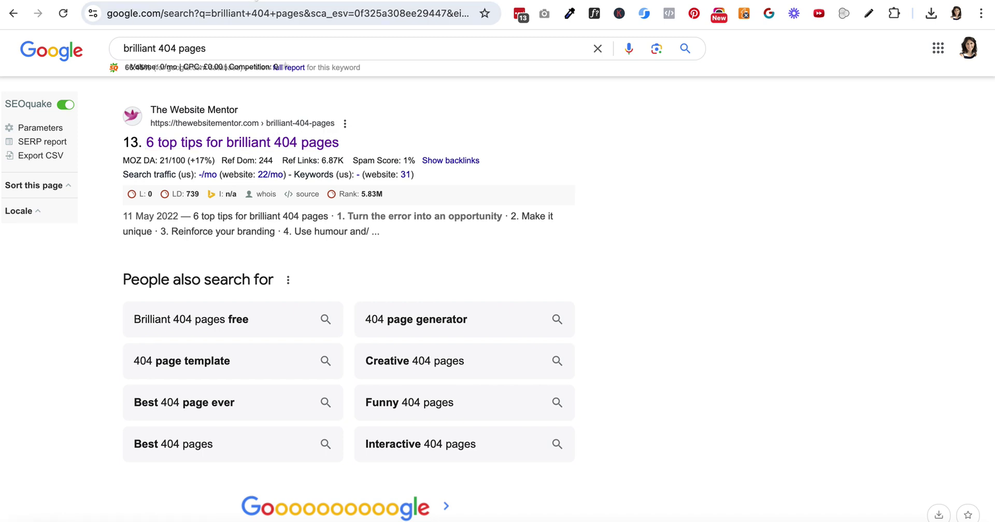
{"action": "left_click", "coordinate": [267, 2]}
{"action": "scroll", "coordinate": [260, 402], "scroll_direction": "down", "scroll_amount": 3}
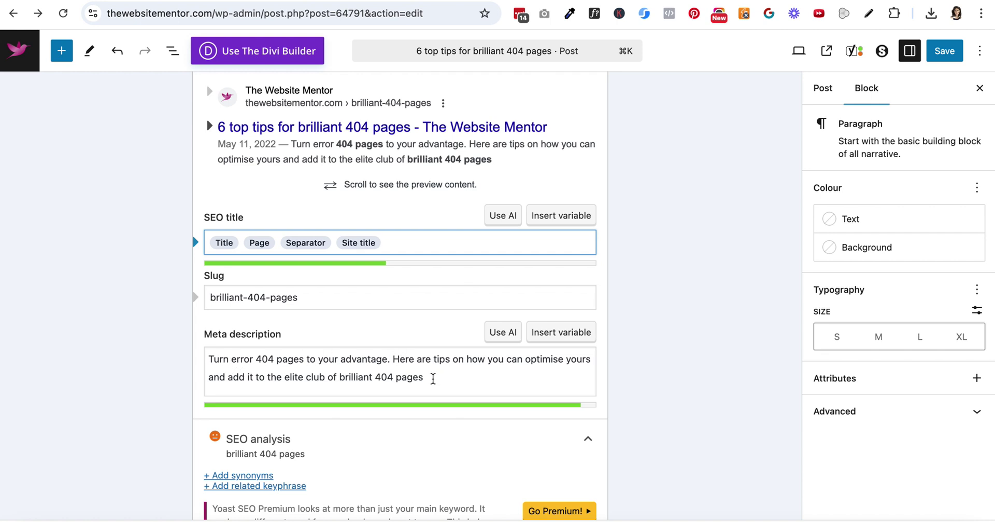
{"action": "key", "text": "ctrl+Tab"}
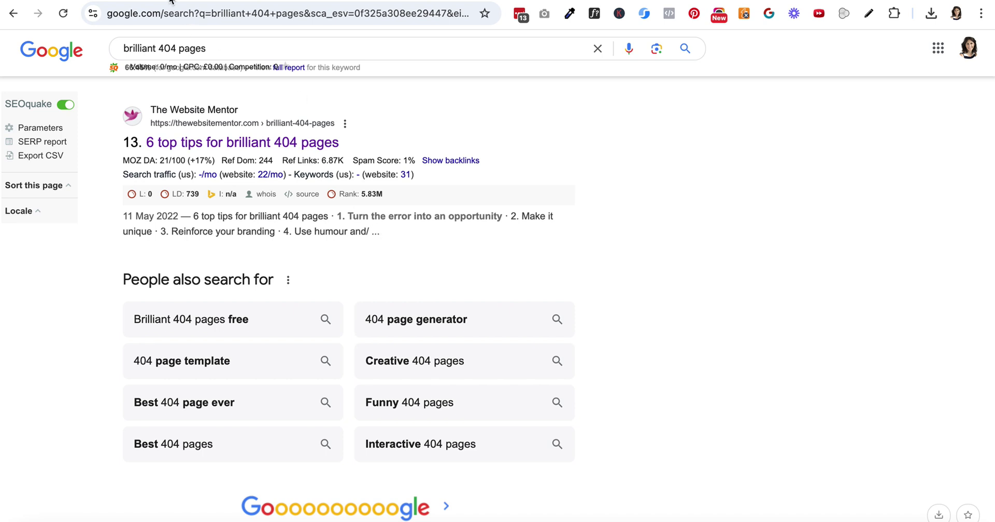
Back in the post editor, end the meta description with a full stop, testing its length with "asdlkfjasdflkj" and removing that text
{"action": "left_click", "coordinate": [265, 15]}
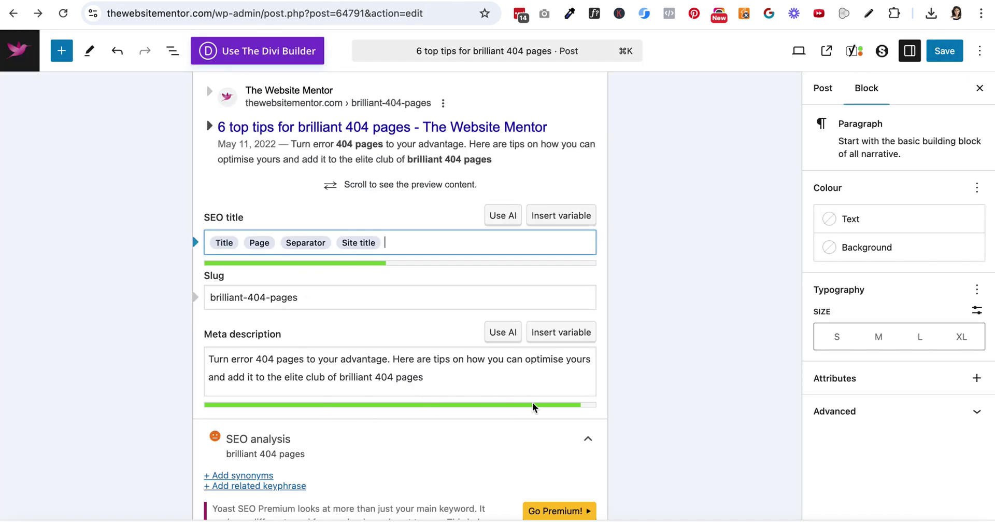
{"action": "left_click", "coordinate": [465, 380]}
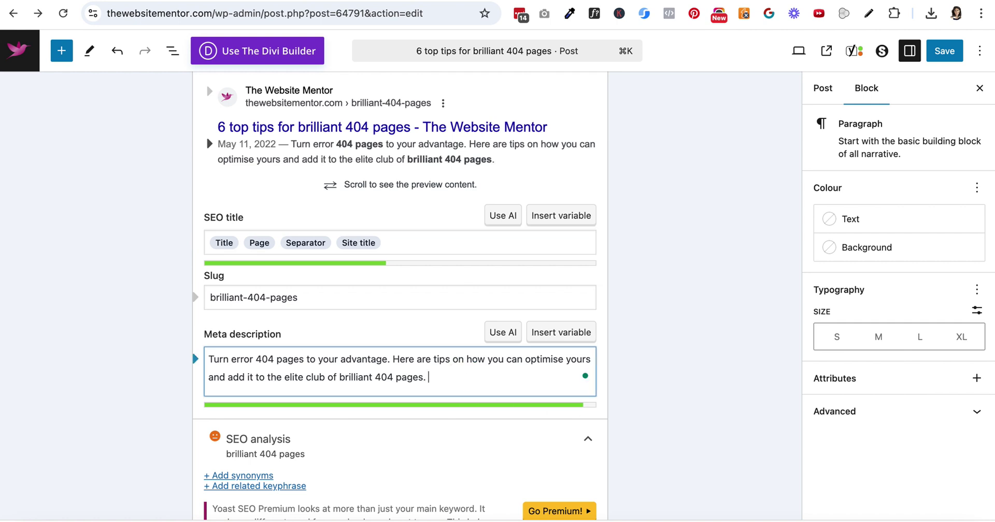
{"action": "type", "text": "asdlkfjasdflkj"}
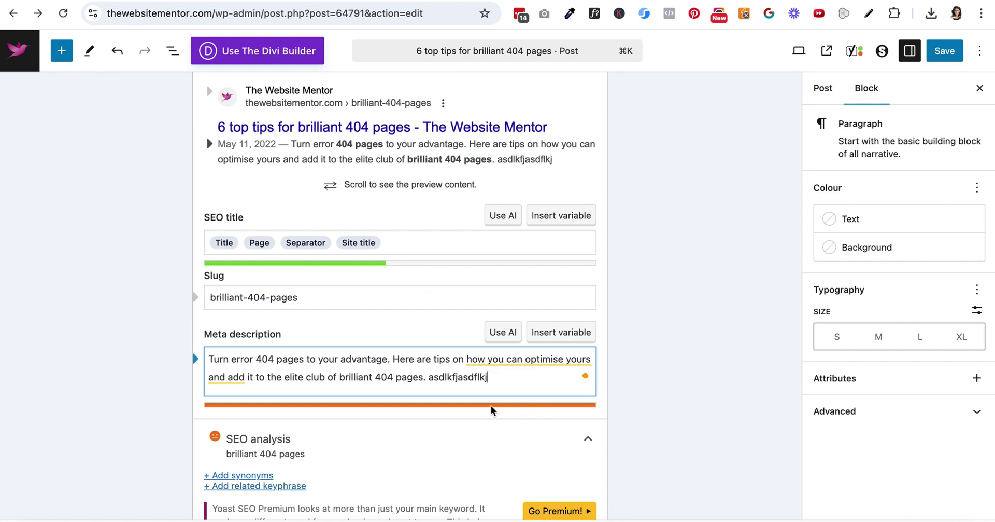
{"action": "double_click", "coordinate": [463, 376]}
{"action": "key", "text": "BackSpace"}
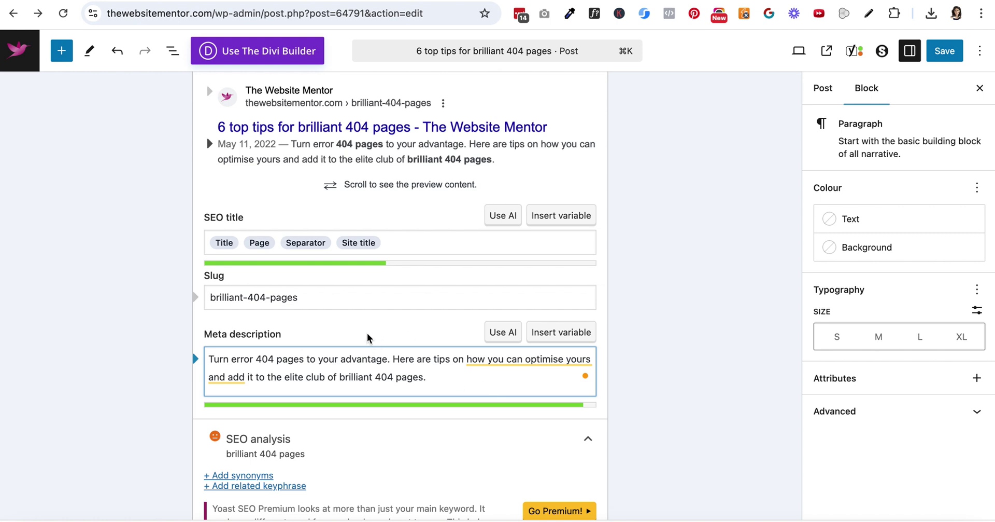
Collapse and reopen the SEO analysis section, and examine its problems, improvements and good results for the keyphrase
{"action": "scroll", "coordinate": [367, 350], "scroll_direction": "up", "scroll_amount": 1}
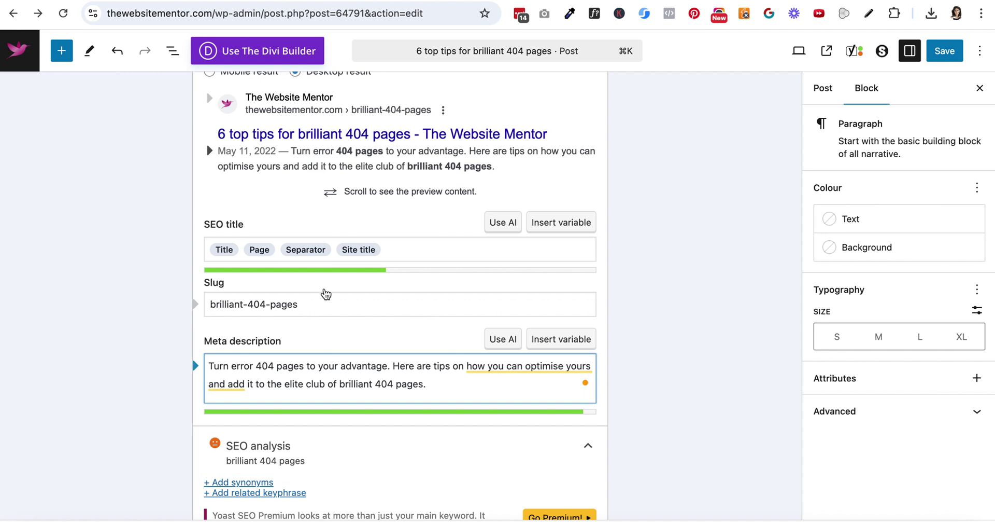
{"action": "scroll", "coordinate": [325, 294], "scroll_direction": "down", "scroll_amount": 3}
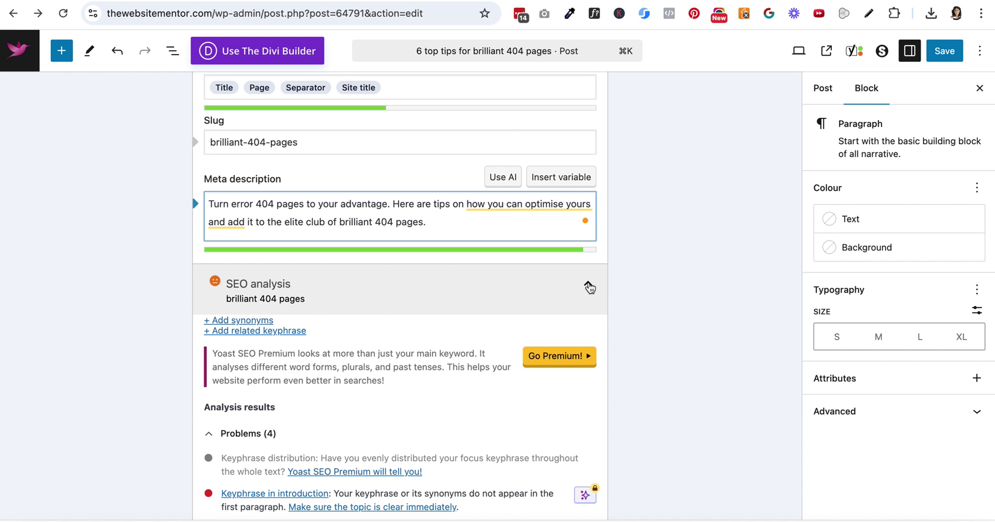
{"action": "left_click", "coordinate": [590, 287]}
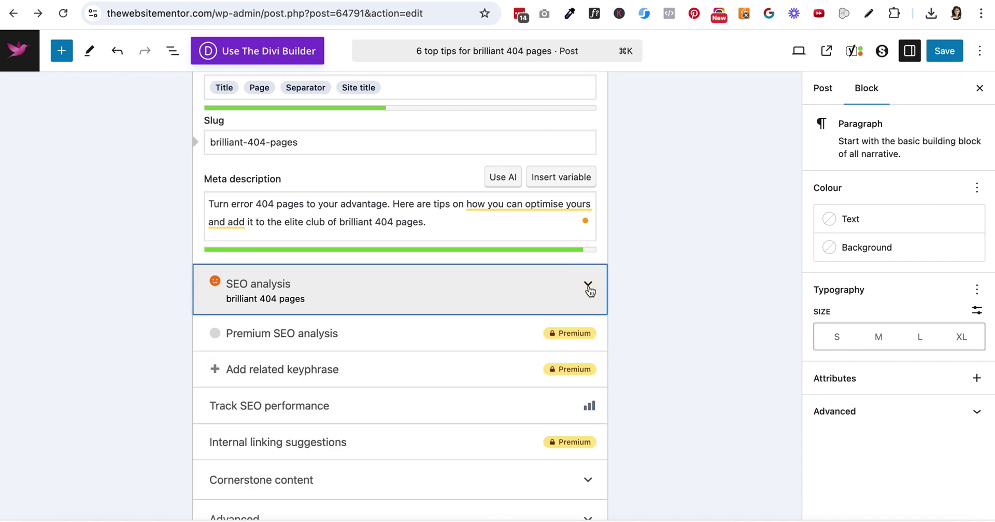
{"action": "left_click", "coordinate": [589, 287]}
{"action": "scroll", "coordinate": [466, 319], "scroll_direction": "down", "scroll_amount": 2}
{"action": "scroll", "coordinate": [468, 325], "scroll_direction": "down", "scroll_amount": 1}
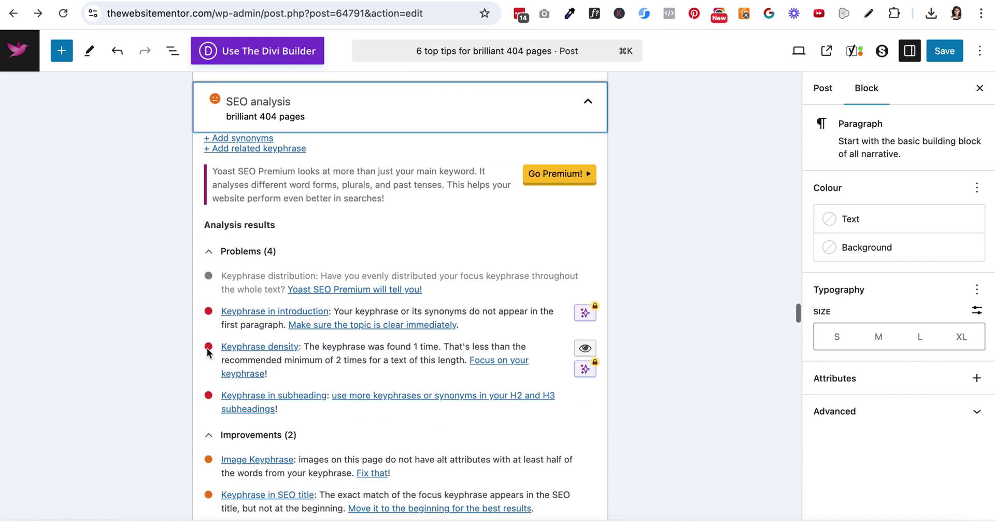
{"action": "scroll", "coordinate": [207, 347], "scroll_direction": "down", "scroll_amount": 2}
{"action": "scroll", "coordinate": [208, 415], "scroll_direction": "down", "scroll_amount": 2}
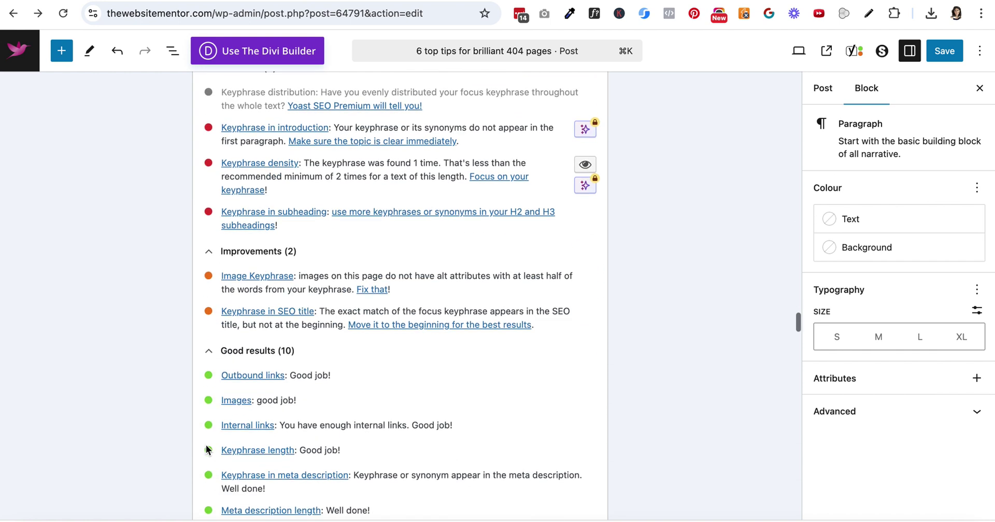
{"action": "scroll", "coordinate": [285, 310], "scroll_direction": "up", "scroll_amount": 4}
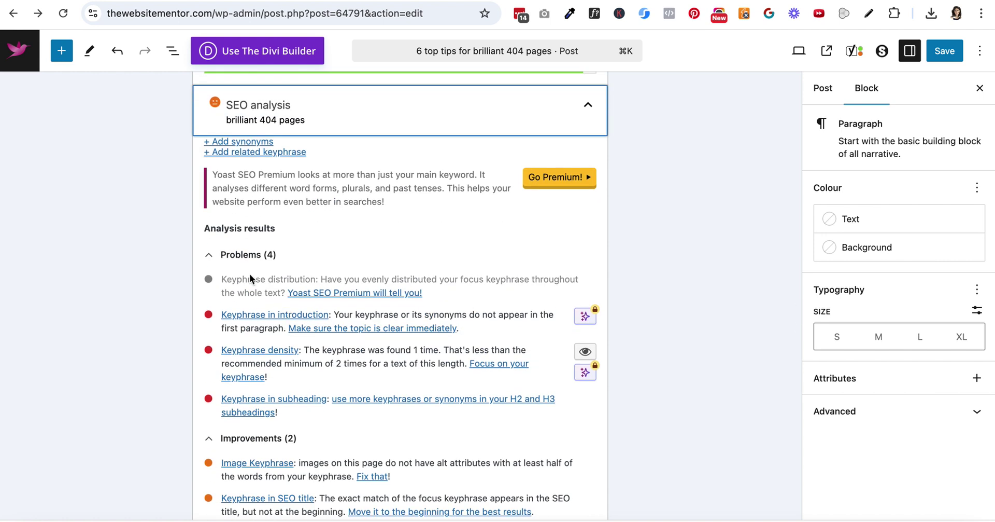
Review the SEO analysis feedback and replace the SEO title variables with "Brilliant 404 pages - get some inspiration for your error pages"
{"action": "scroll", "coordinate": [239, 319], "scroll_direction": "down", "scroll_amount": 3}
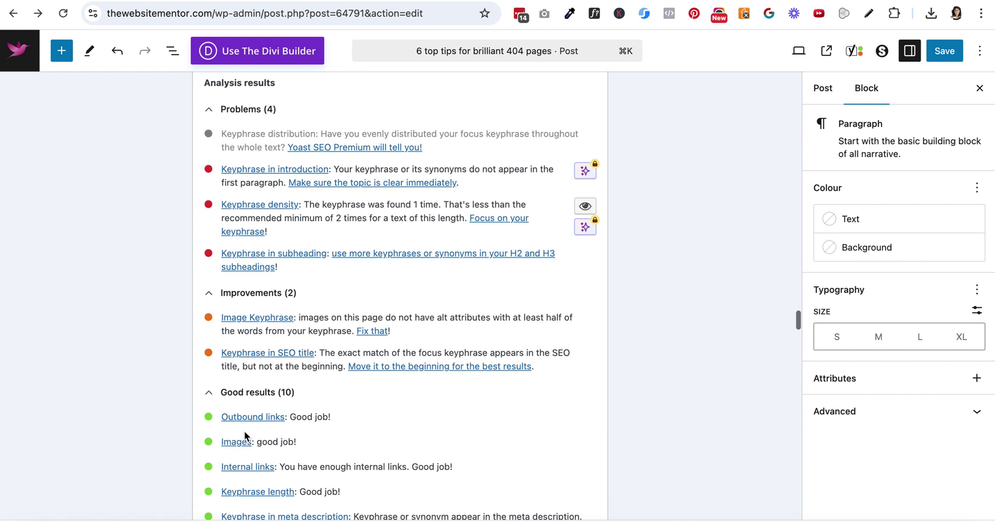
{"action": "scroll", "coordinate": [234, 469], "scroll_direction": "up", "scroll_amount": 1}
{"action": "scroll", "coordinate": [234, 469], "scroll_direction": "up", "scroll_amount": 4}
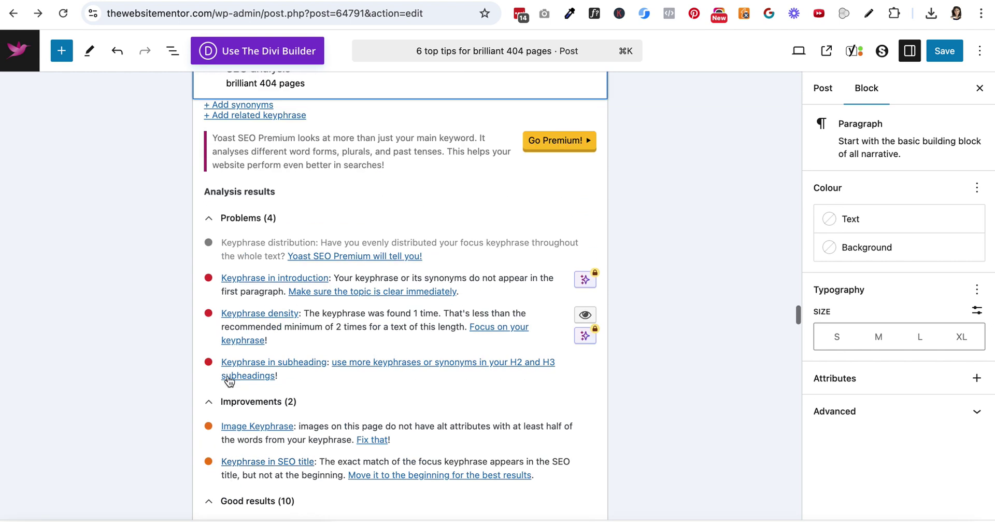
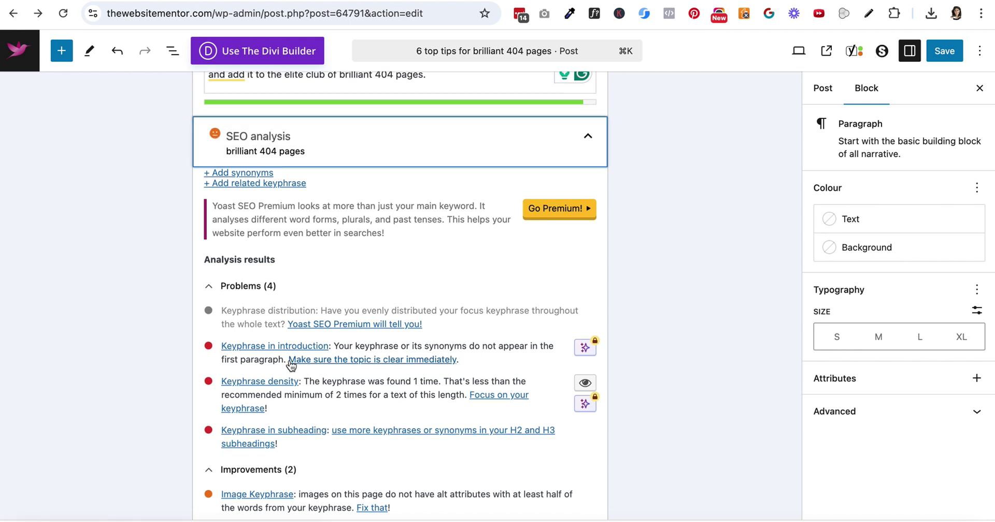
{"action": "scroll", "coordinate": [291, 365], "scroll_direction": "down", "scroll_amount": 1}
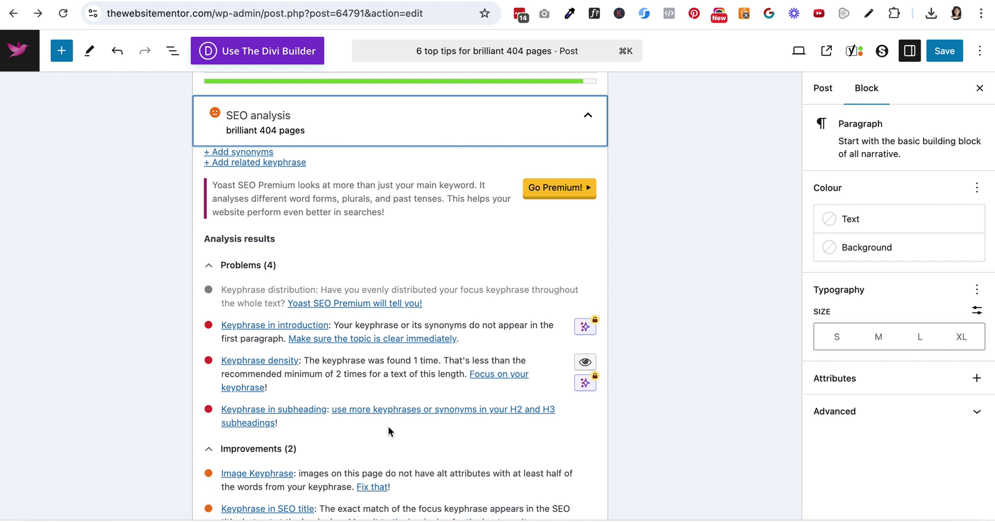
{"action": "scroll", "coordinate": [389, 430], "scroll_direction": "down", "scroll_amount": 3}
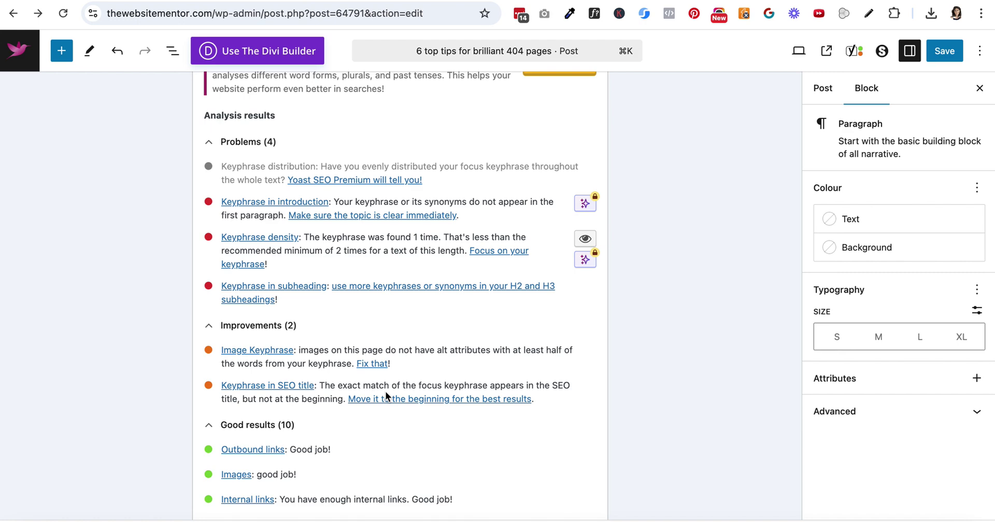
{"action": "scroll", "coordinate": [384, 391], "scroll_direction": "up", "scroll_amount": 10}
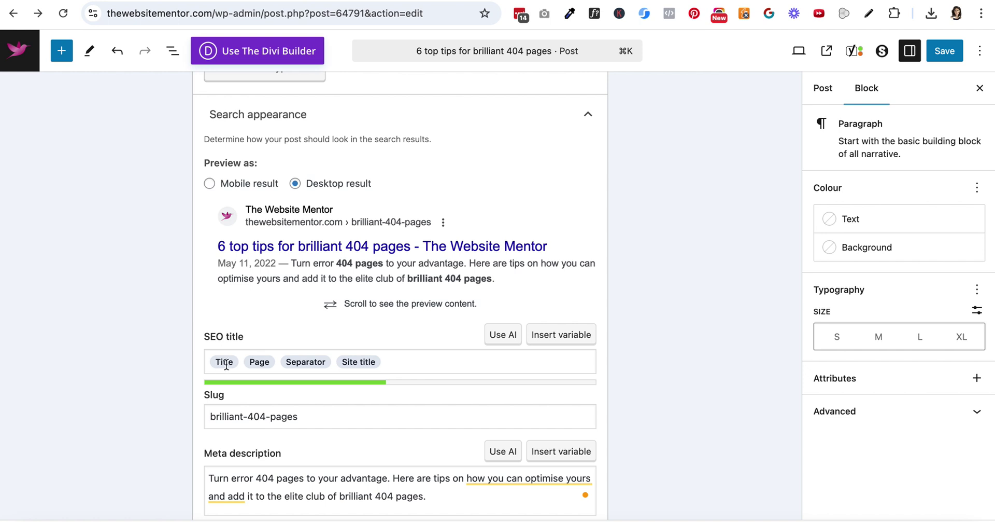
{"action": "left_click", "coordinate": [389, 365]}
{"action": "left_click_drag", "start_coordinate": [388, 365], "coordinate": [189, 362]}
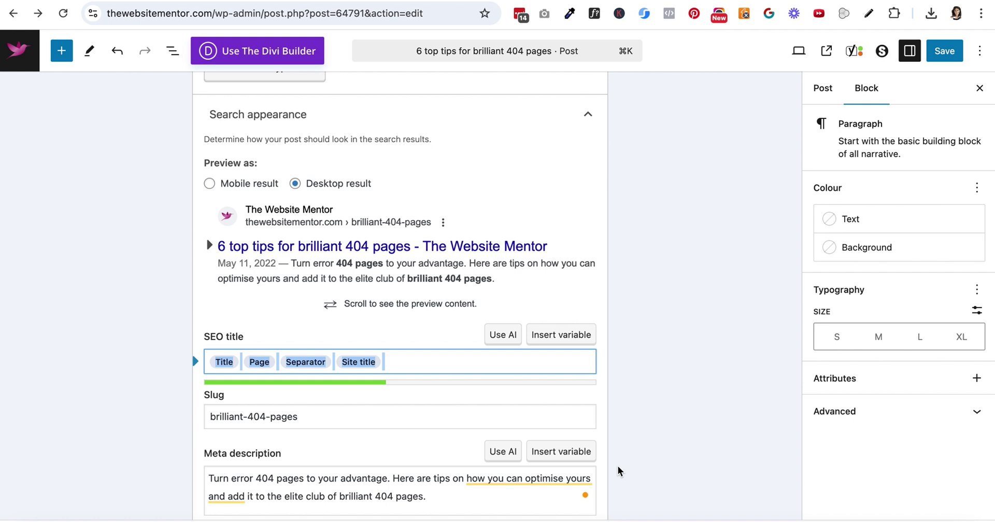
{"action": "key", "text": "BackSpace"}
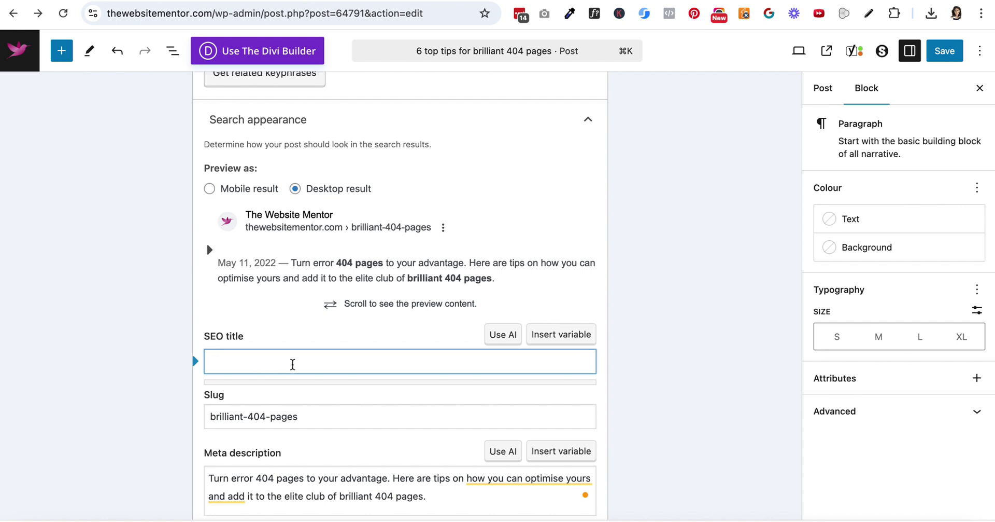
{"action": "type", "text": "Brilliant 404 pages - get some inspiration for your error pages"}
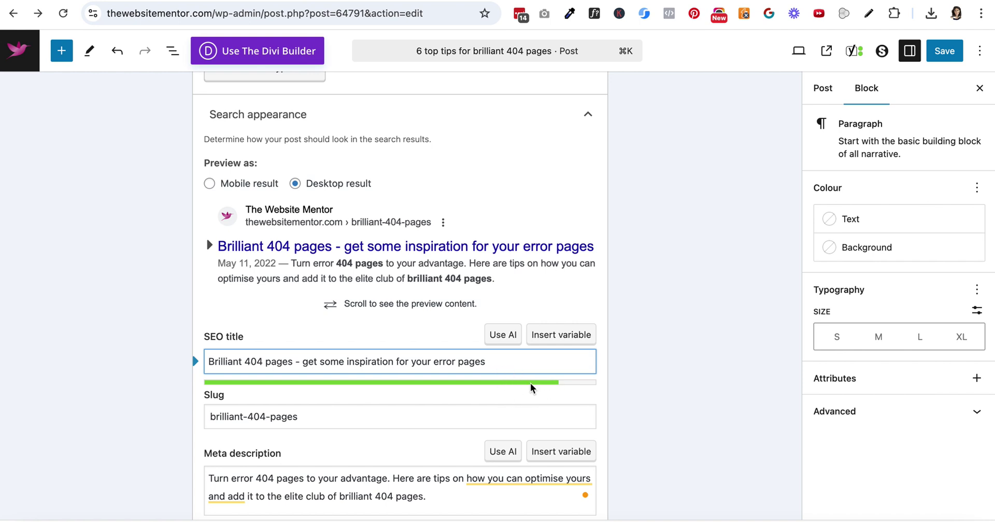
Test the SEO title's length by adding "with The" at its end, and remove those words again
{"action": "type", "text": "with The"}
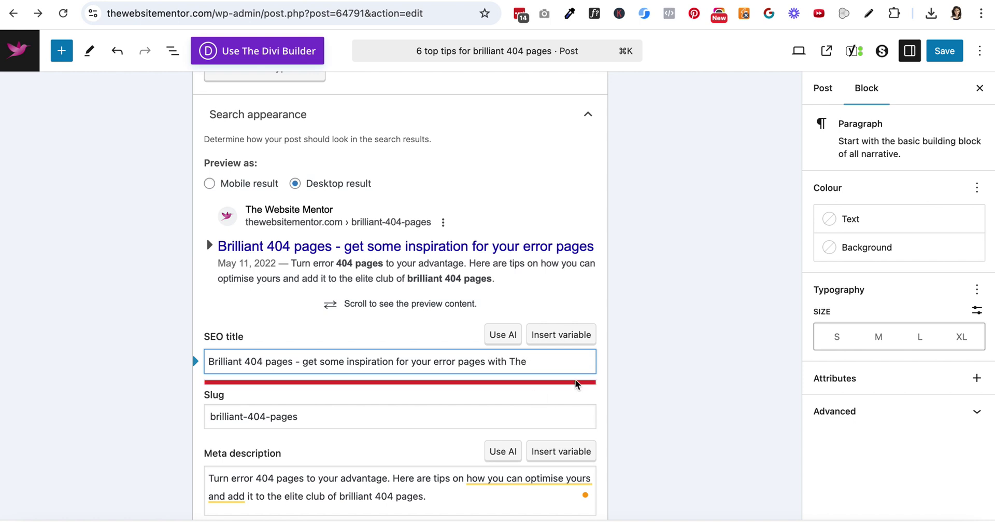
{"action": "key", "text": "BackSpace"}
{"action": "key", "text": "BackSpace"}
{"action": "key", "text": "BackSpace"}
{"action": "key", "text": "BackSpace"}
{"action": "key", "text": "BackSpace"}
{"action": "key", "text": "BackSpace"}
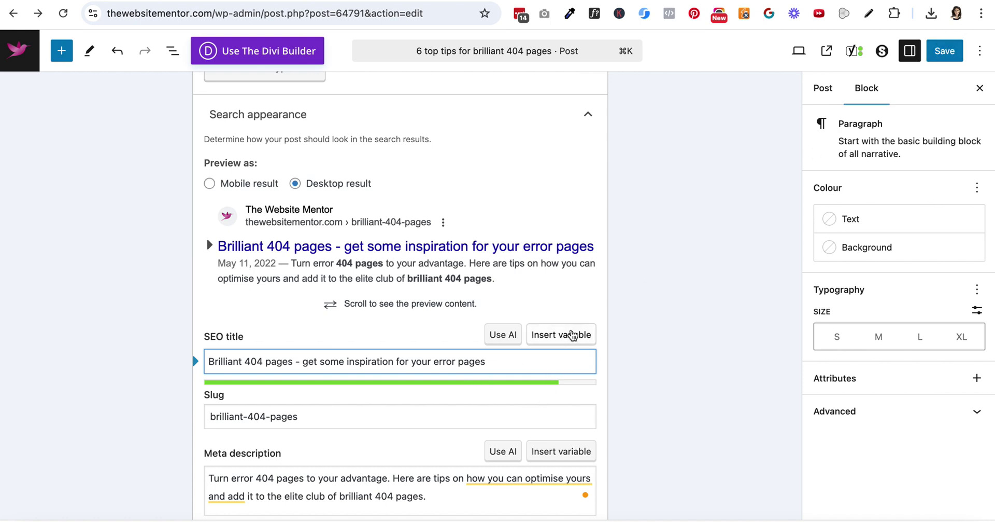
Add an empty paragraph in the first tip, after the sentence "I'm not suggesting that you present ALL of those, but pick one and run with it."
{"action": "scroll", "coordinate": [449, 382], "scroll_direction": "up", "scroll_amount": 5}
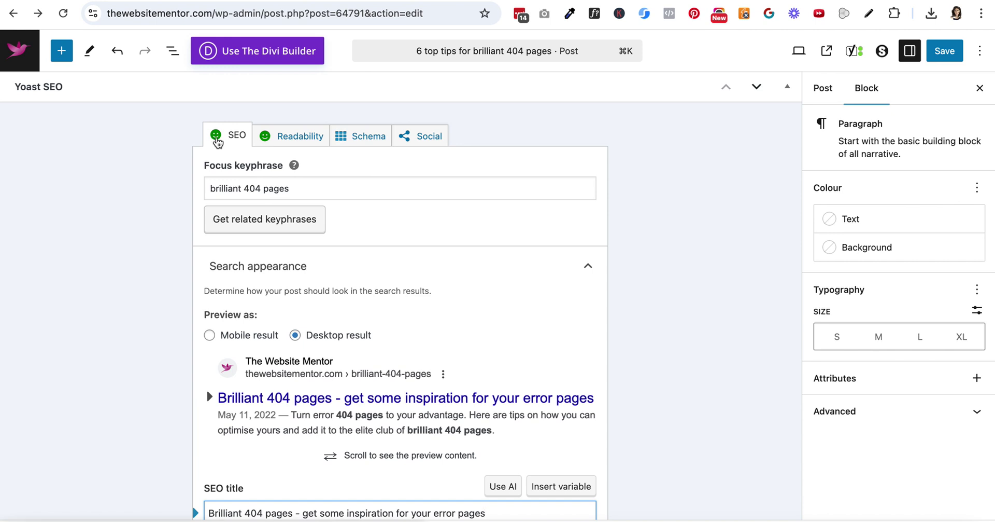
{"action": "scroll", "coordinate": [275, 254], "scroll_direction": "down", "scroll_amount": 1}
{"action": "scroll", "coordinate": [277, 259], "scroll_direction": "up", "scroll_amount": 1}
{"action": "scroll", "coordinate": [280, 267], "scroll_direction": "down", "scroll_amount": 1}
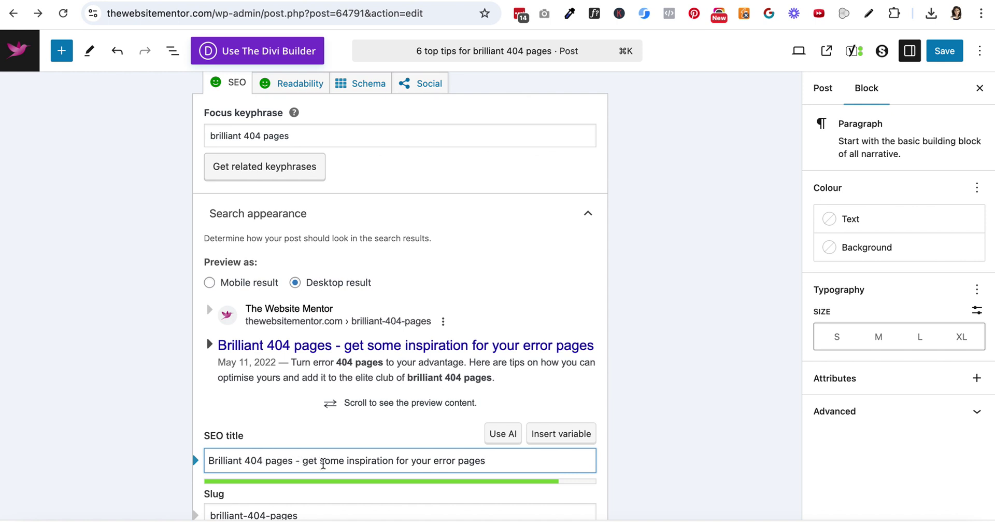
{"action": "scroll", "coordinate": [322, 461], "scroll_direction": "up", "scroll_amount": 20}
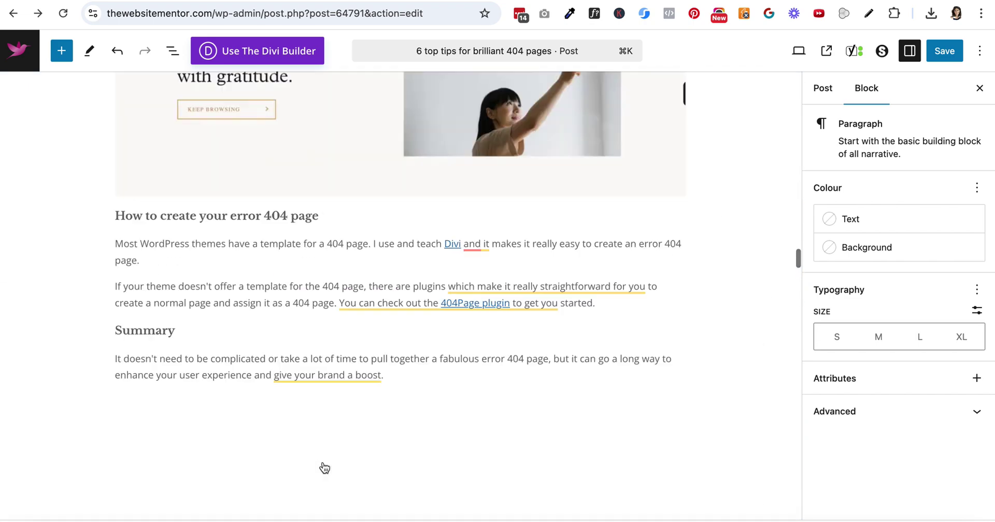
{"action": "scroll", "coordinate": [323, 461], "scroll_direction": "down", "scroll_amount": 5}
{"action": "scroll", "coordinate": [323, 462], "scroll_direction": "up", "scroll_amount": 20}
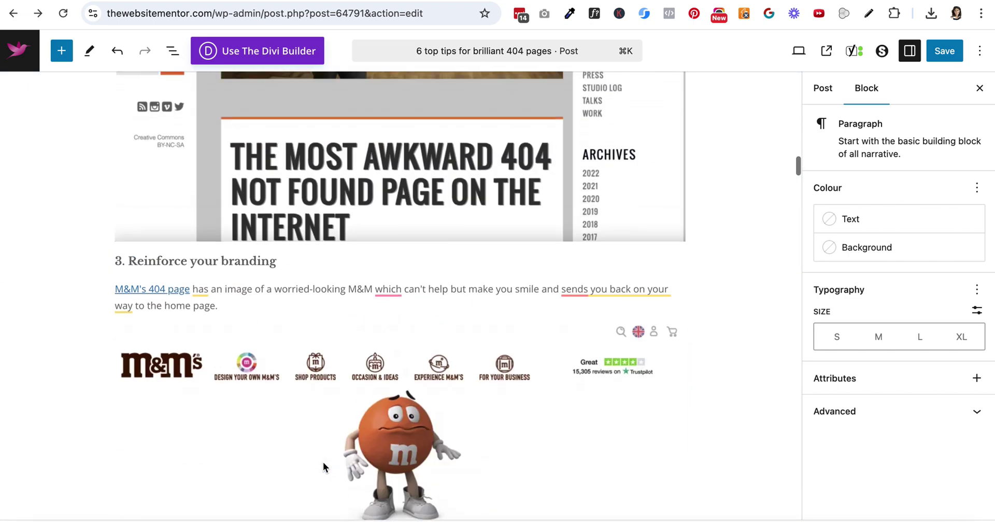
{"action": "scroll", "coordinate": [323, 461], "scroll_direction": "up", "scroll_amount": 10}
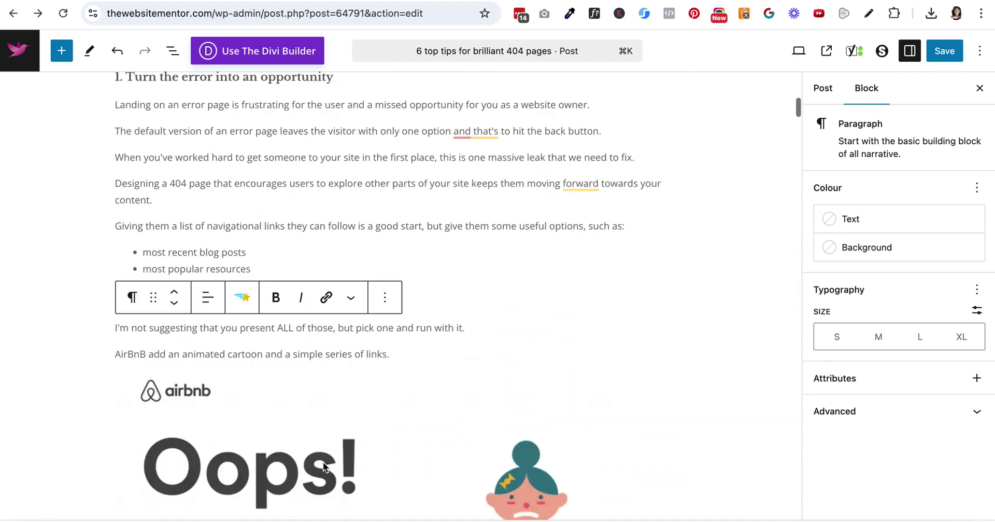
{"action": "scroll", "coordinate": [322, 461], "scroll_direction": "down", "scroll_amount": 5}
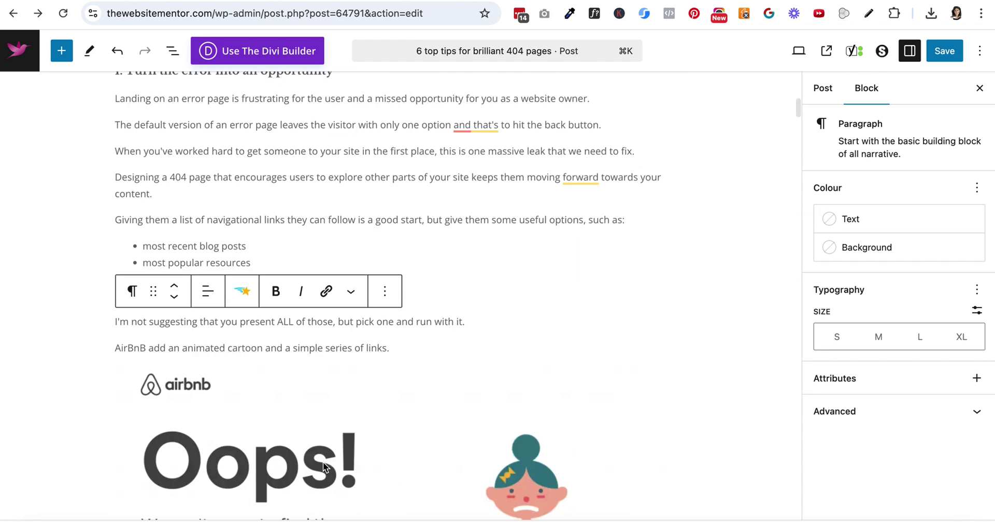
{"action": "left_click", "coordinate": [478, 323]}
{"action": "key", "text": "Return"}
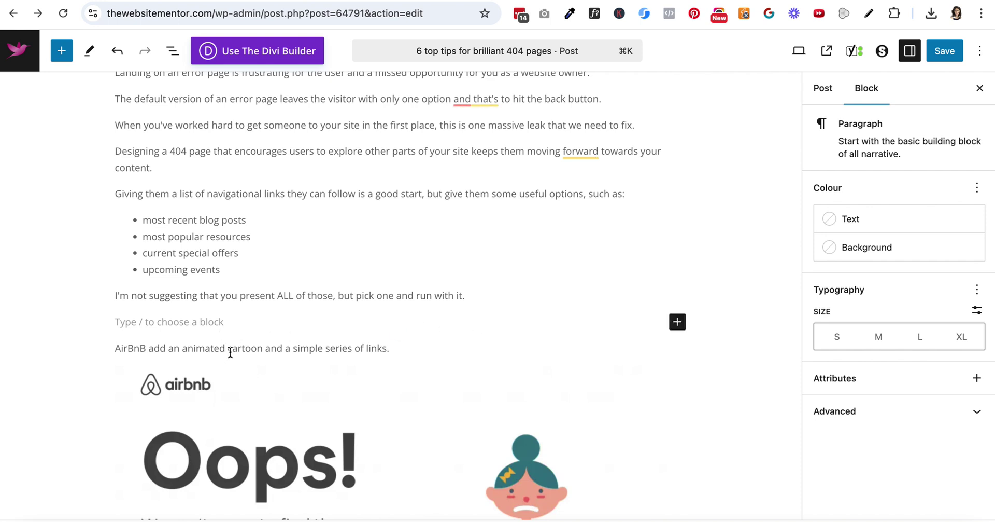
Copy "So let's look at some brilliant 404 pages to get our inspiration flowing." from the 404 note in Notes into the empty paragraph
{"action": "left_click", "coordinate": [160, 514]}
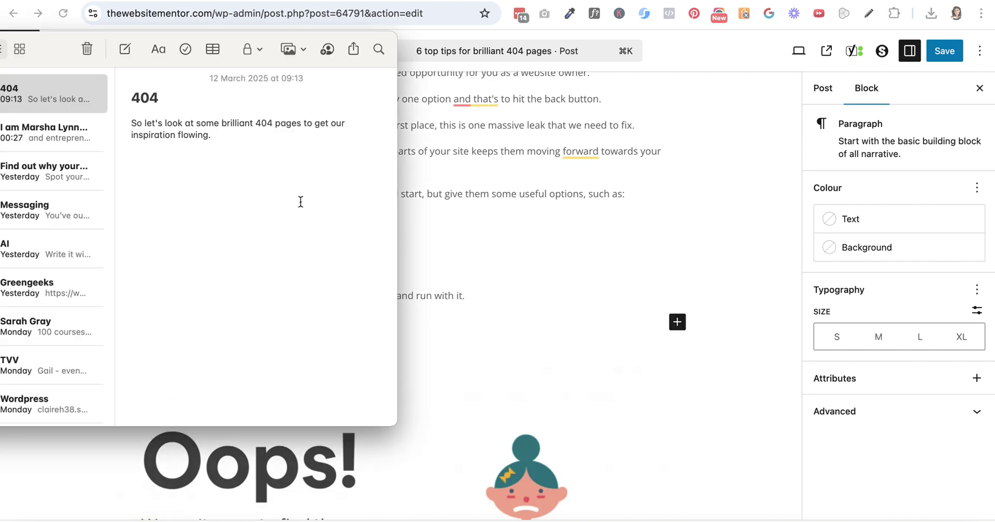
{"action": "left_click_drag", "start_coordinate": [217, 135], "coordinate": [129, 125]}
{"action": "key", "text": "super+c"}
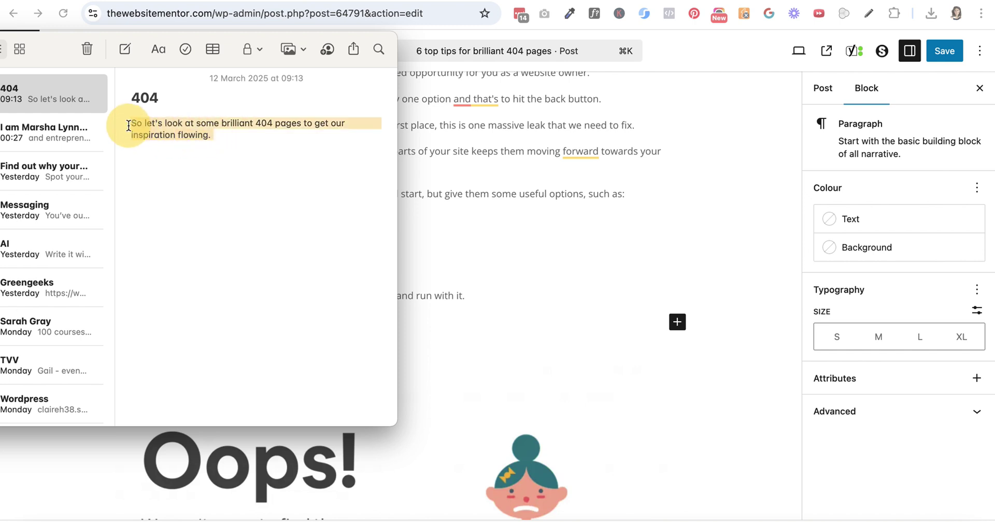
{"action": "left_click", "coordinate": [460, 234]}
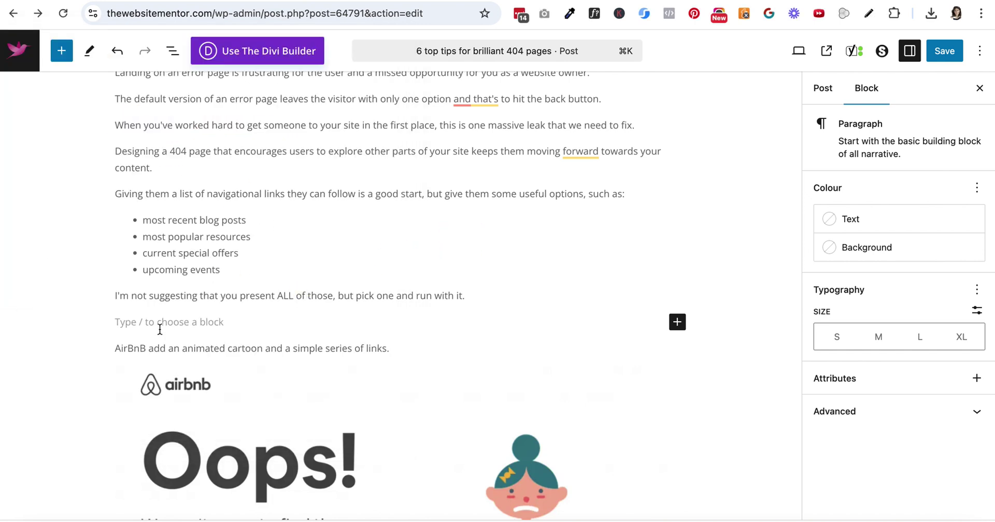
{"action": "key", "text": "super+v"}
Recheck the SEO analysis results for the focus keyphrase and save the post
{"action": "scroll", "coordinate": [455, 324], "scroll_direction": "down", "scroll_amount": 1}
{"action": "scroll", "coordinate": [455, 323], "scroll_direction": "down", "scroll_amount": 20}
{"action": "scroll", "coordinate": [455, 329], "scroll_direction": "down", "scroll_amount": 20}
{"action": "scroll", "coordinate": [456, 327], "scroll_direction": "down", "scroll_amount": 12}
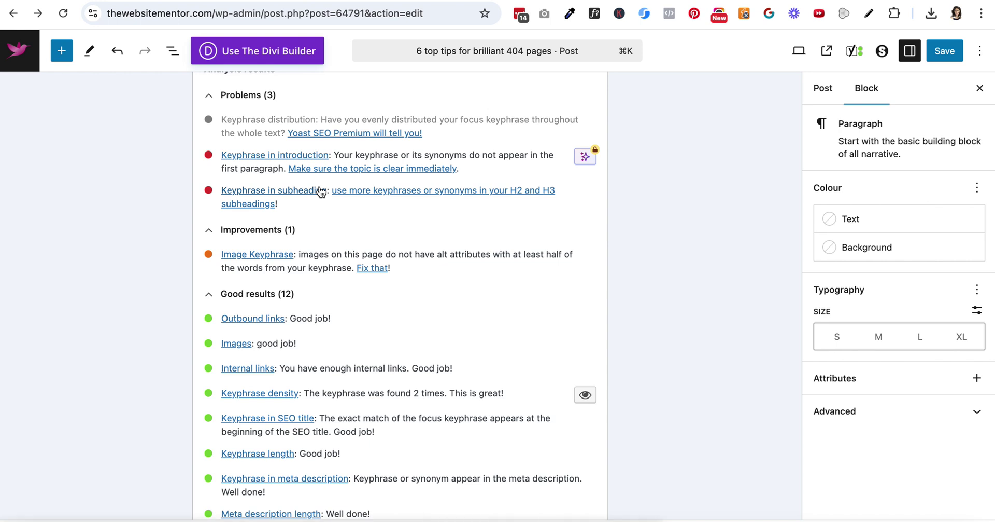
{"action": "scroll", "coordinate": [341, 206], "scroll_direction": "down", "scroll_amount": 2}
{"action": "scroll", "coordinate": [340, 206], "scroll_direction": "down", "scroll_amount": 4}
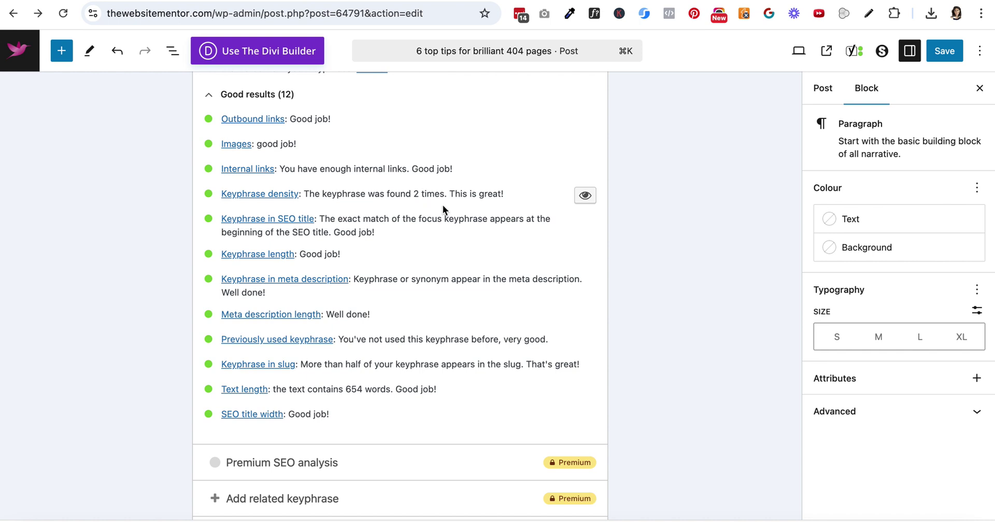
{"action": "scroll", "coordinate": [436, 197], "scroll_direction": "up", "scroll_amount": 6}
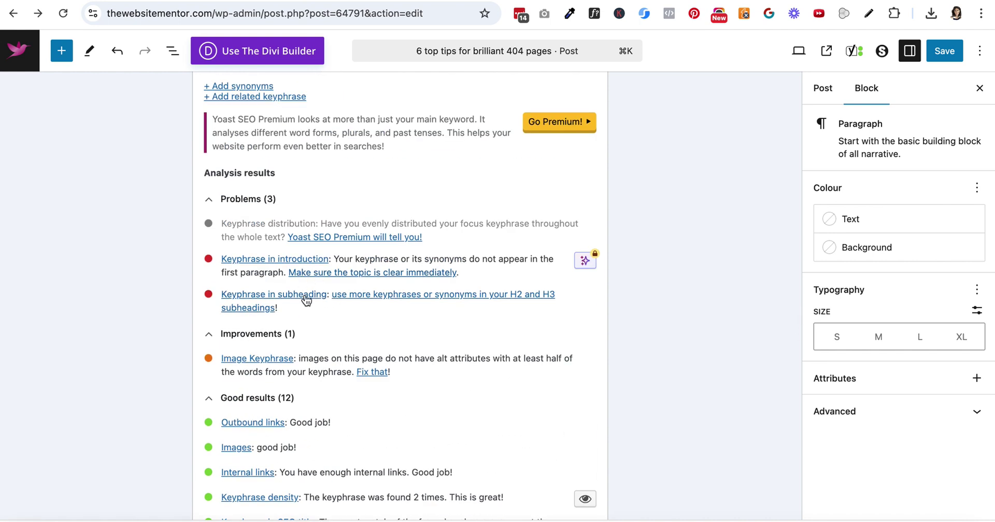
{"action": "left_click", "coordinate": [945, 51]}
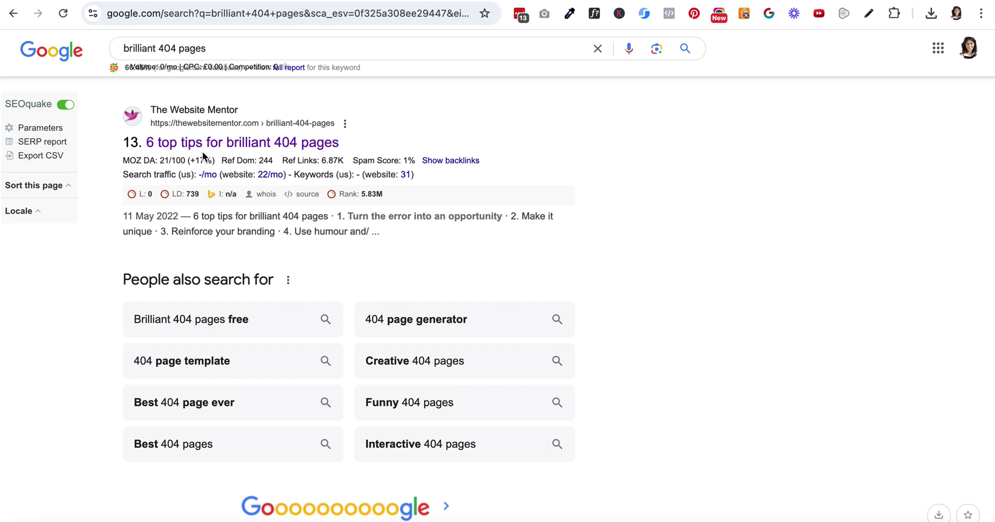
Check the post's title in the Google results for "brilliant 404 pages", and review the Yoast fields, analysis and article content in the post editor
{"action": "mouse_move", "coordinate": [202, 139]}
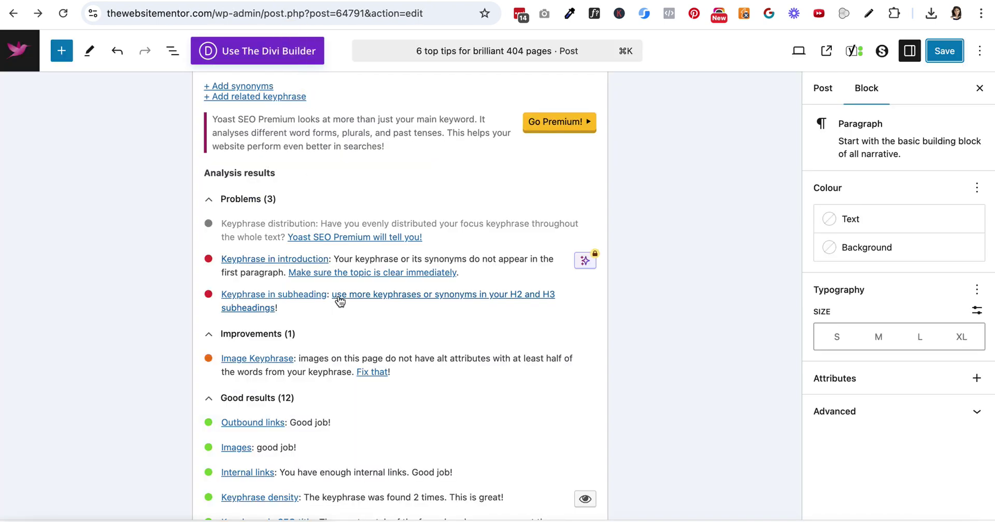
{"action": "scroll", "coordinate": [339, 294], "scroll_direction": "up", "scroll_amount": 6}
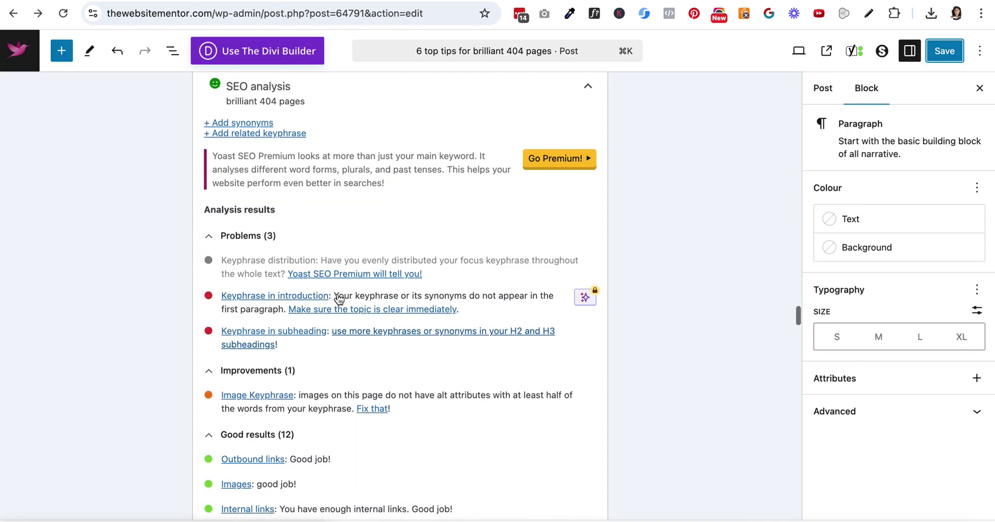
{"action": "scroll", "coordinate": [337, 294], "scroll_direction": "up", "scroll_amount": 6}
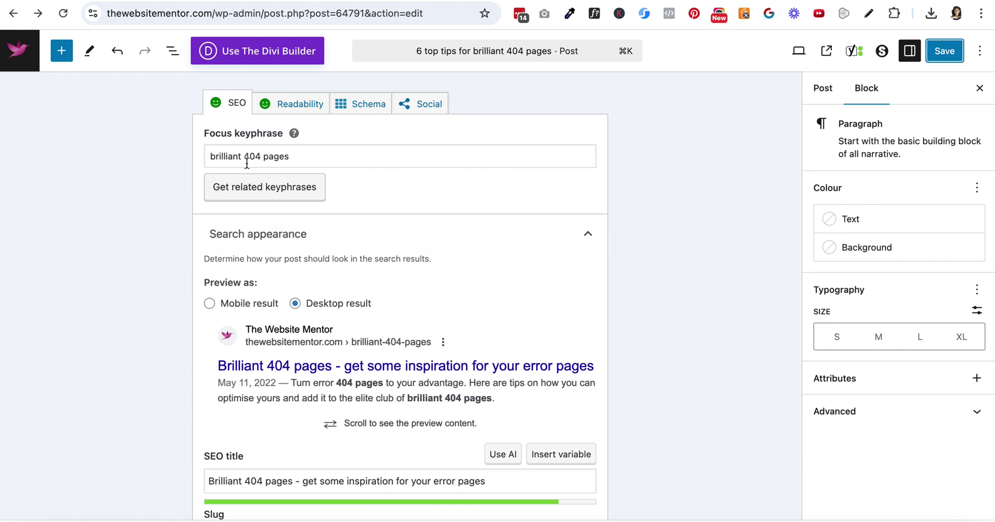
{"action": "scroll", "coordinate": [257, 348], "scroll_direction": "down", "scroll_amount": 3}
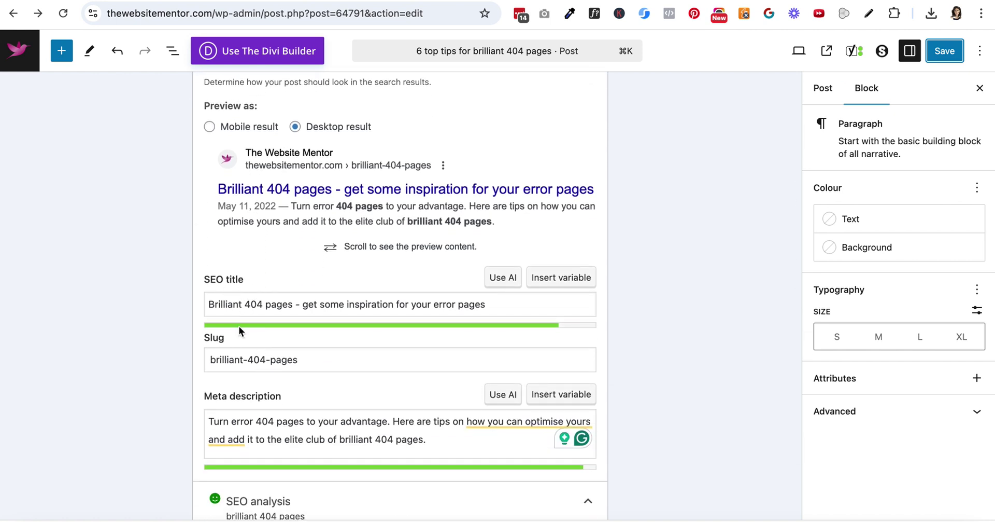
{"action": "scroll", "coordinate": [249, 426], "scroll_direction": "down", "scroll_amount": 8}
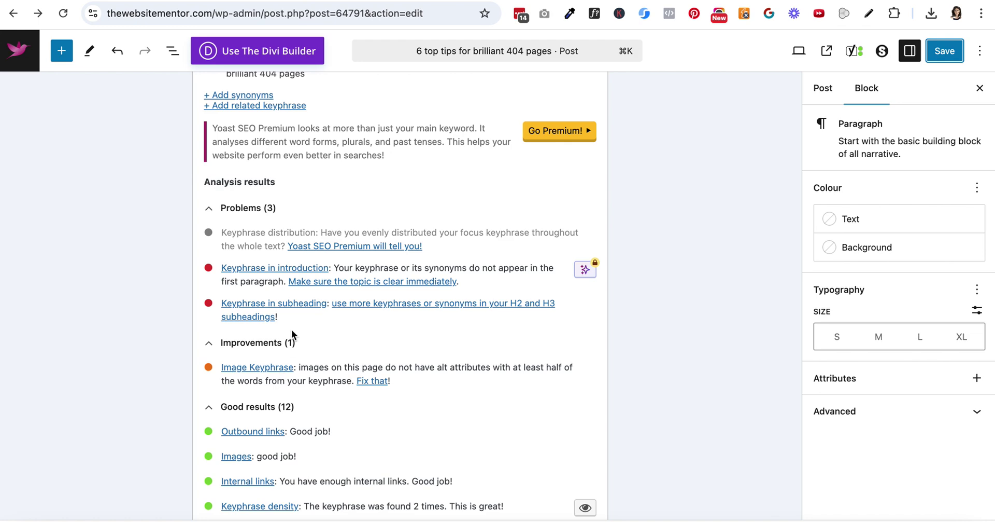
{"action": "scroll", "coordinate": [290, 330], "scroll_direction": "up", "scroll_amount": 20}
{"action": "scroll", "coordinate": [313, 335], "scroll_direction": "up", "scroll_amount": 6}
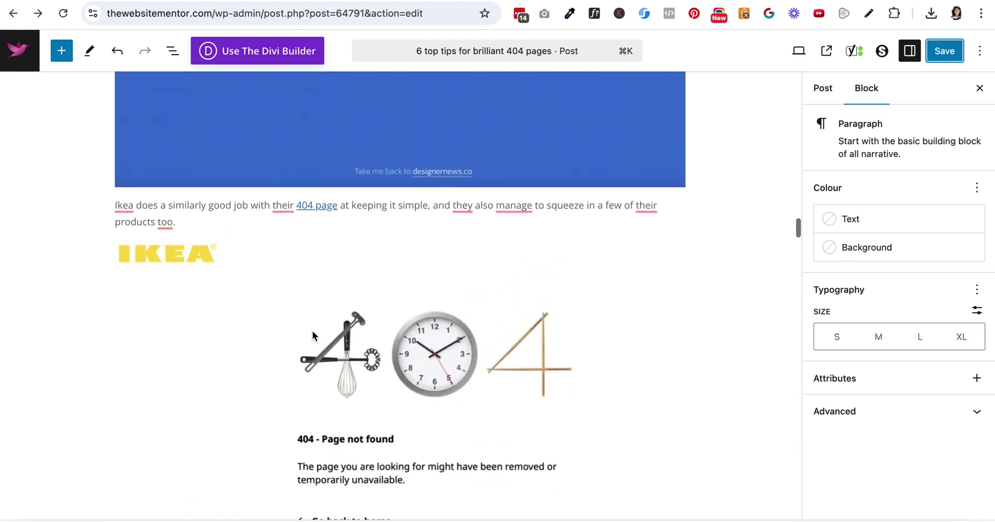
{"action": "scroll", "coordinate": [312, 331], "scroll_direction": "down", "scroll_amount": 3}
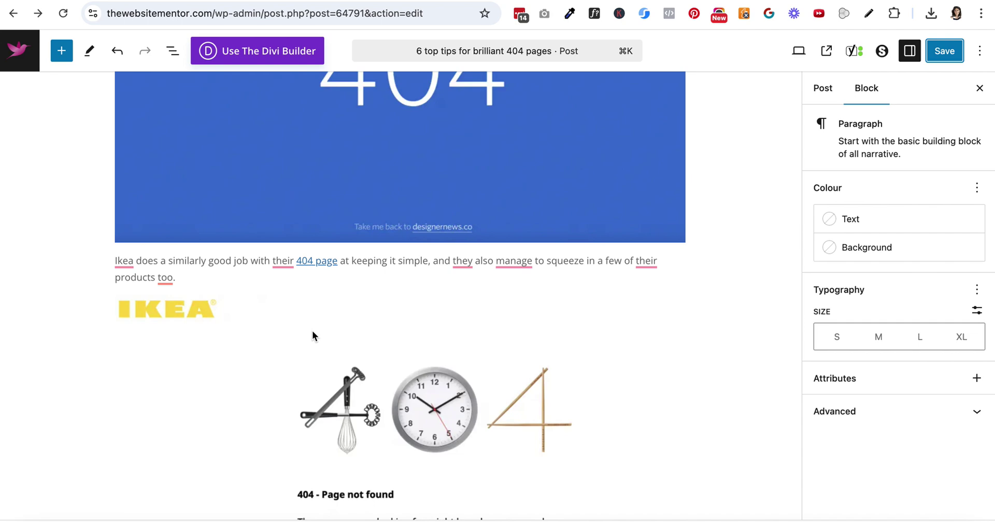
{"action": "scroll", "coordinate": [313, 334], "scroll_direction": "down", "scroll_amount": 15}
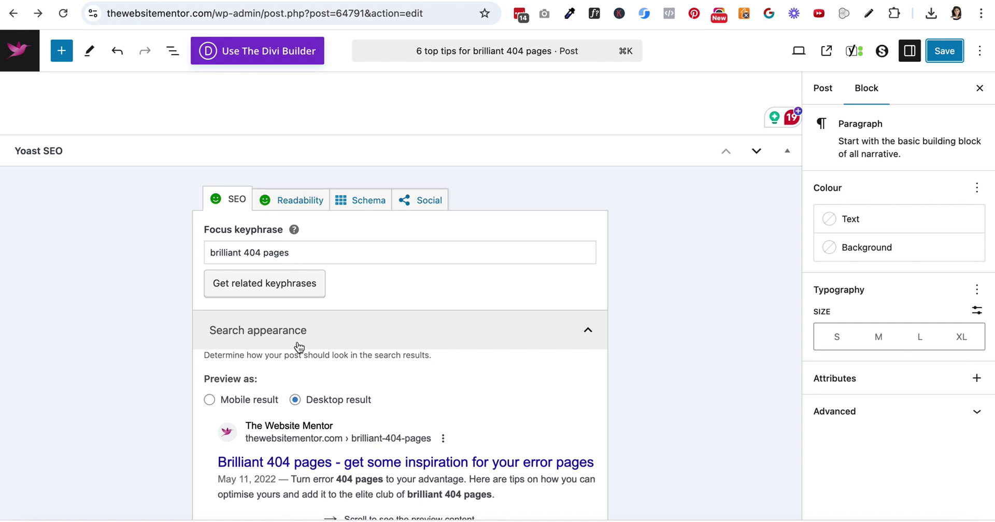
{"action": "scroll", "coordinate": [299, 346], "scroll_direction": "down", "scroll_amount": 1}
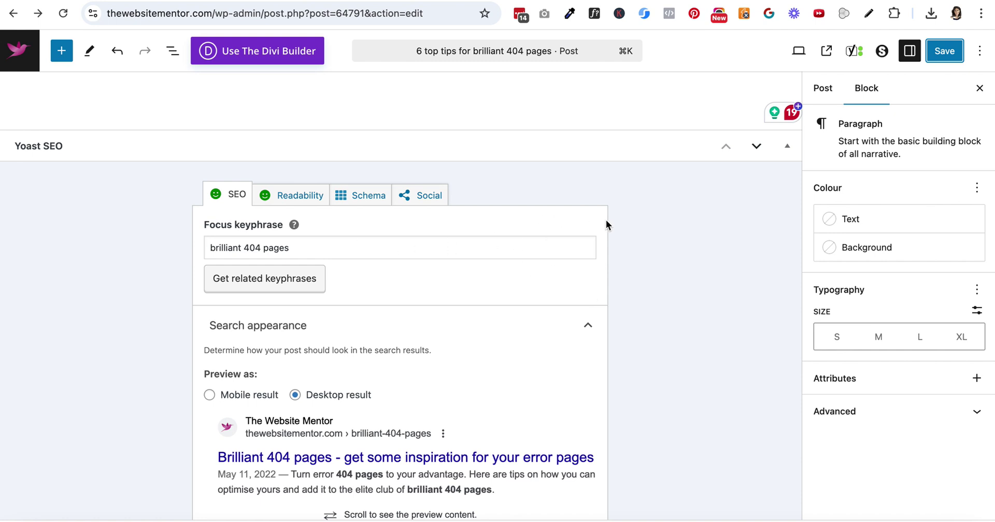
{"action": "scroll", "coordinate": [567, 237], "scroll_direction": "down", "scroll_amount": 2}
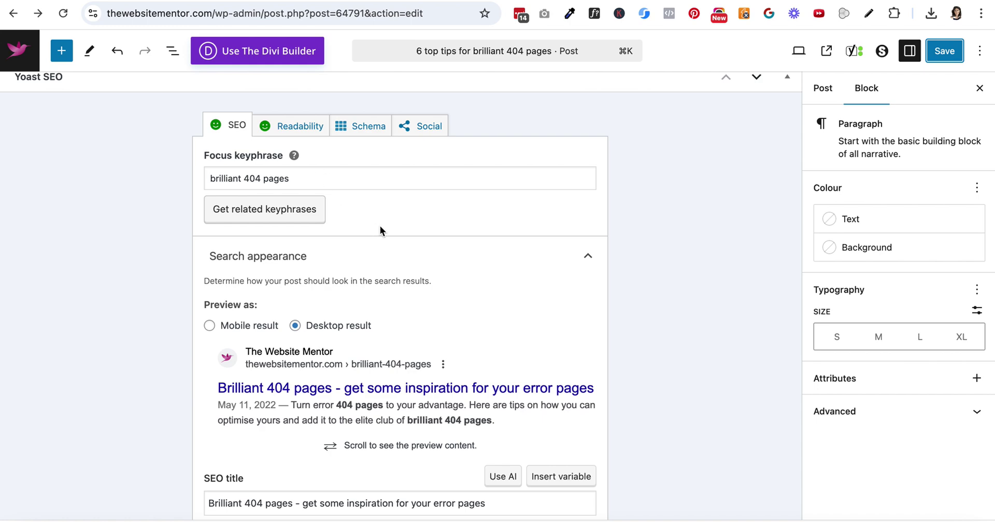
{"action": "scroll", "coordinate": [383, 230], "scroll_direction": "up", "scroll_amount": 5}
{"action": "scroll", "coordinate": [403, 238], "scroll_direction": "down", "scroll_amount": 5}
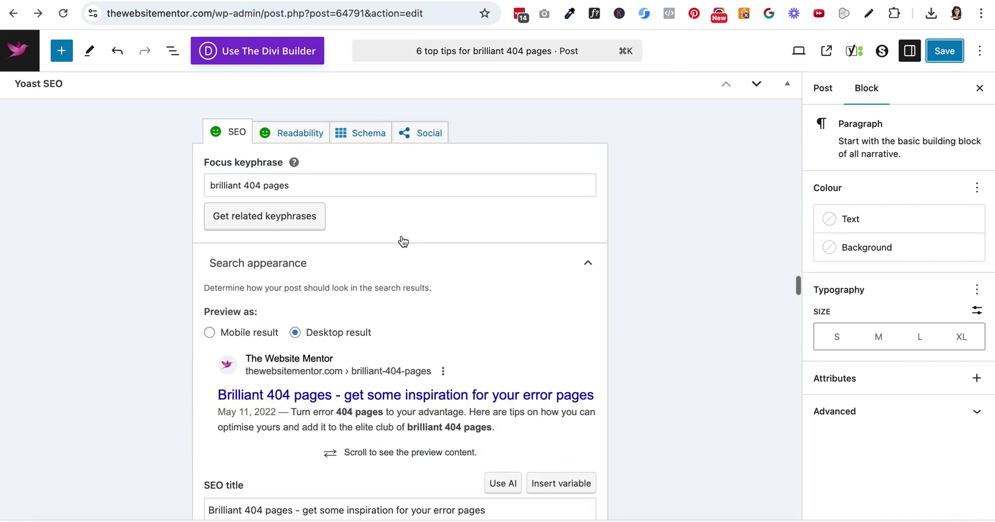
{"action": "scroll", "coordinate": [402, 236], "scroll_direction": "down", "scroll_amount": 1}
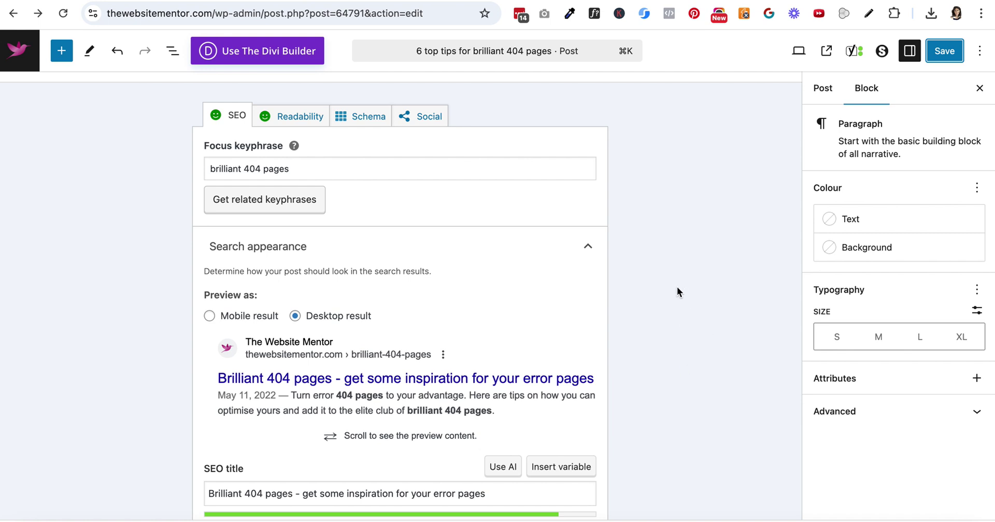
{"action": "scroll", "coordinate": [678, 288], "scroll_direction": "down", "scroll_amount": 3}
{"action": "scroll", "coordinate": [677, 286], "scroll_direction": "down", "scroll_amount": 3}
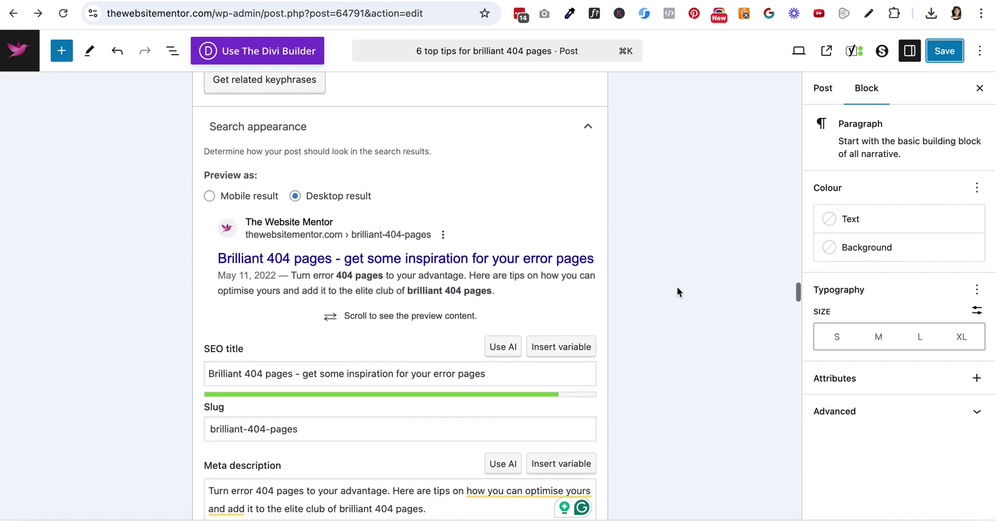
{"action": "scroll", "coordinate": [677, 287], "scroll_direction": "up", "scroll_amount": 8}
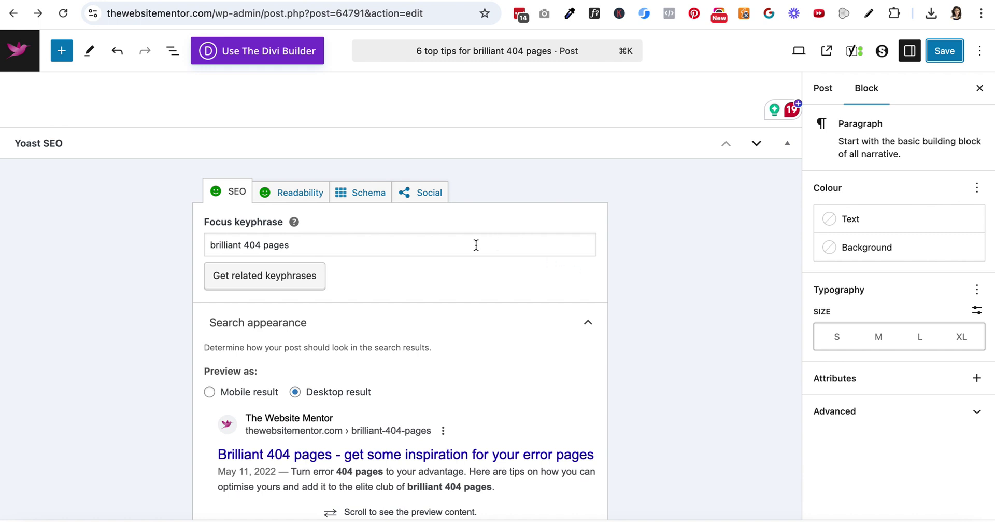
{"action": "scroll", "coordinate": [403, 267], "scroll_direction": "down", "scroll_amount": 1}
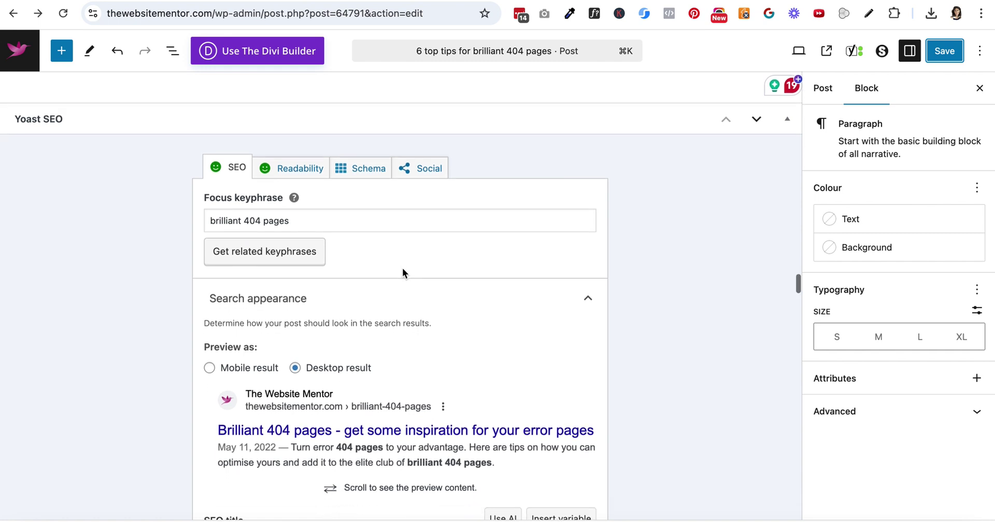